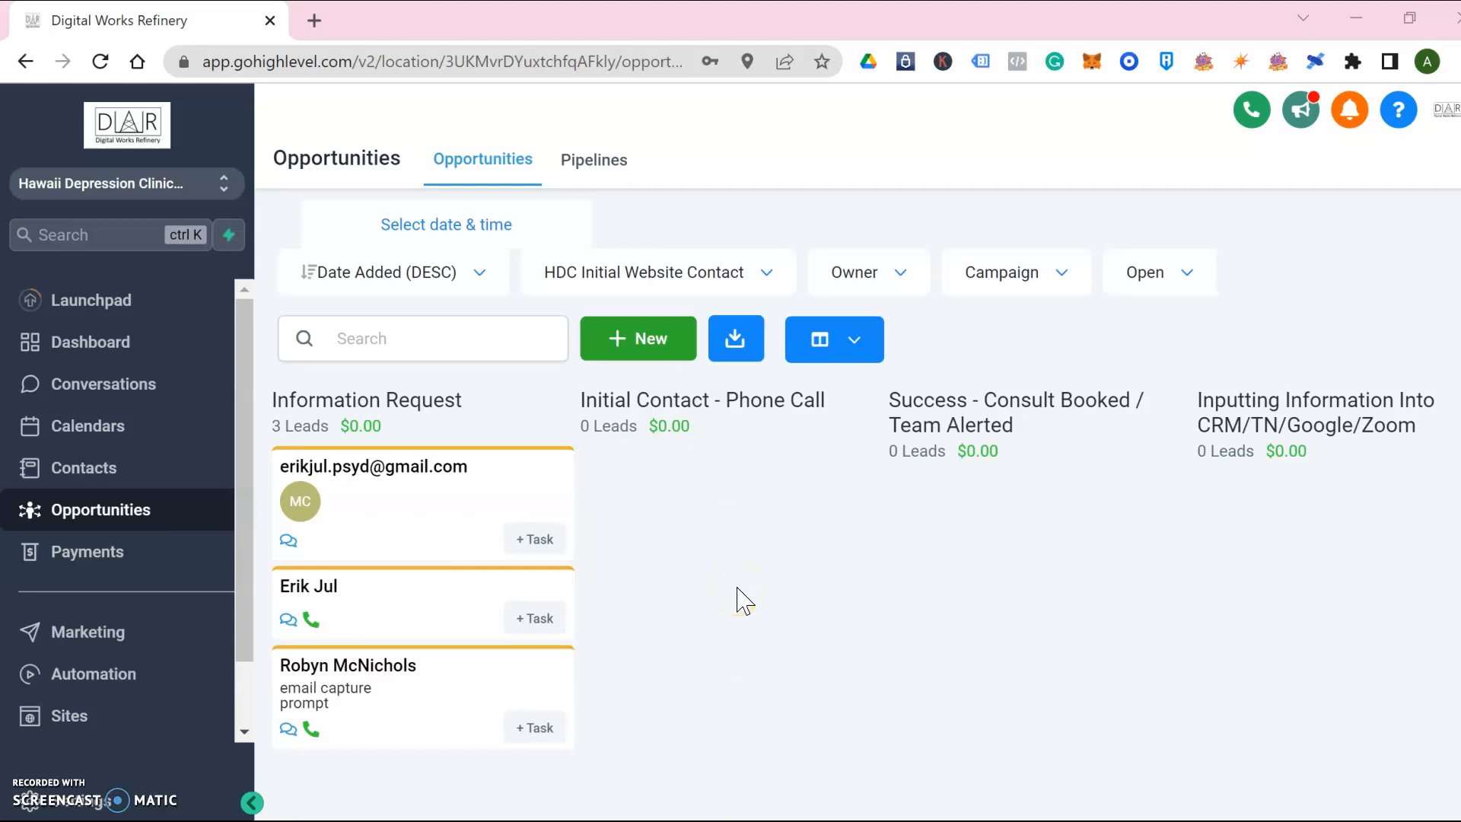
# Go to Automation's Triggers list, showing the three active Form Submit triggers
pyautogui.click(134, 525)
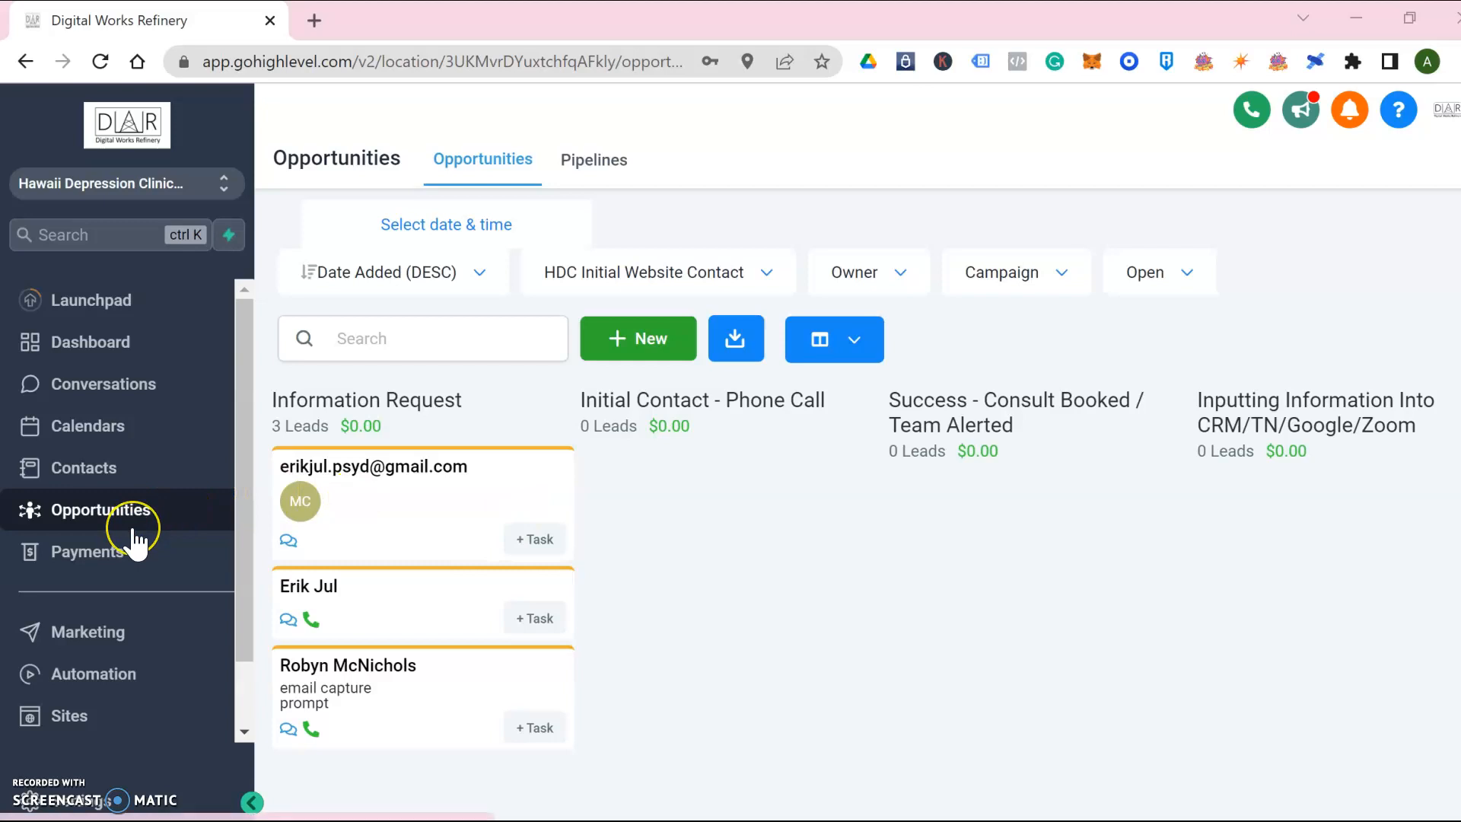
pyautogui.scroll(-1, 133, 536)
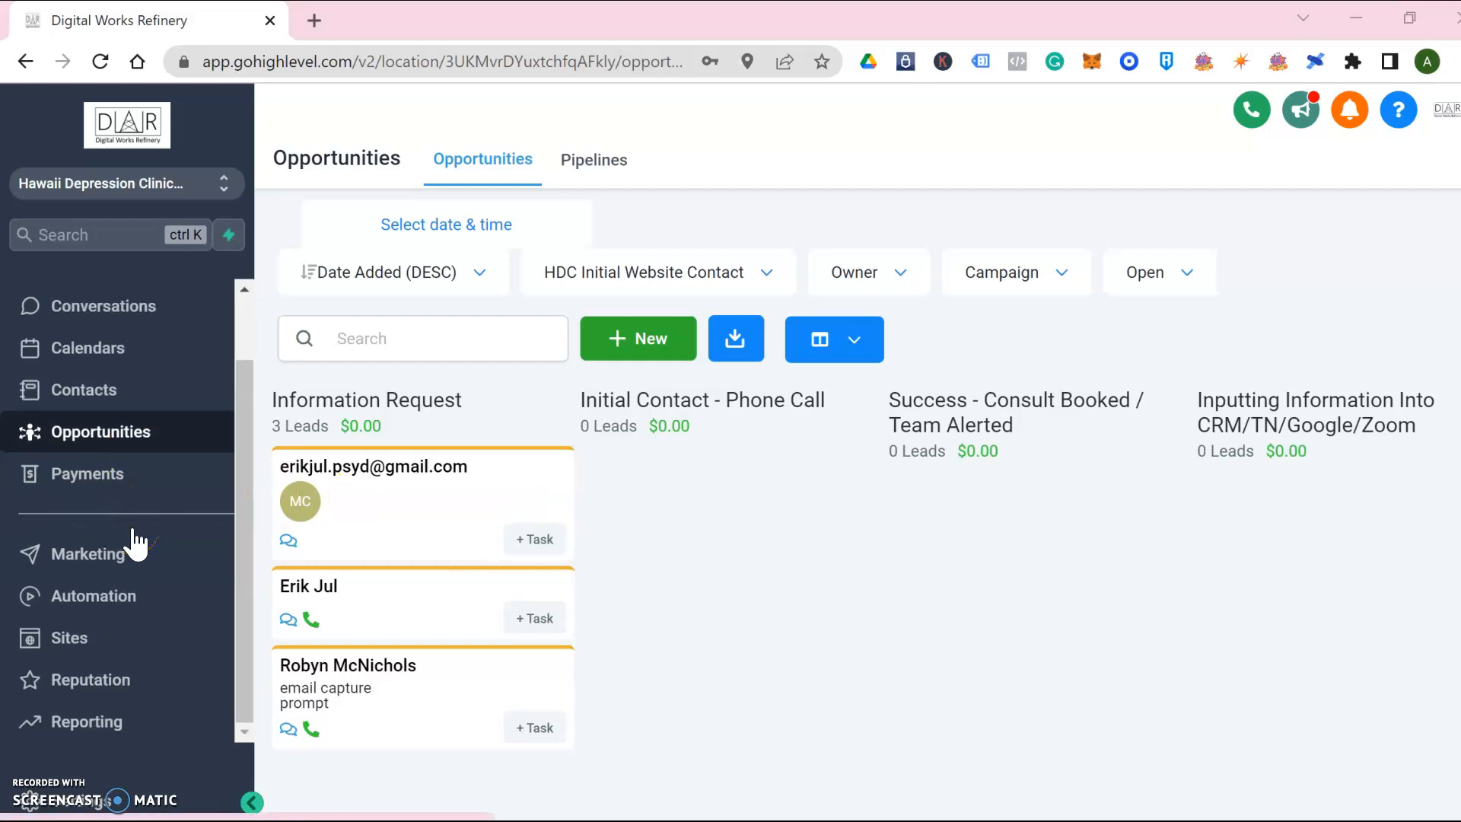
pyautogui.click(105, 597)
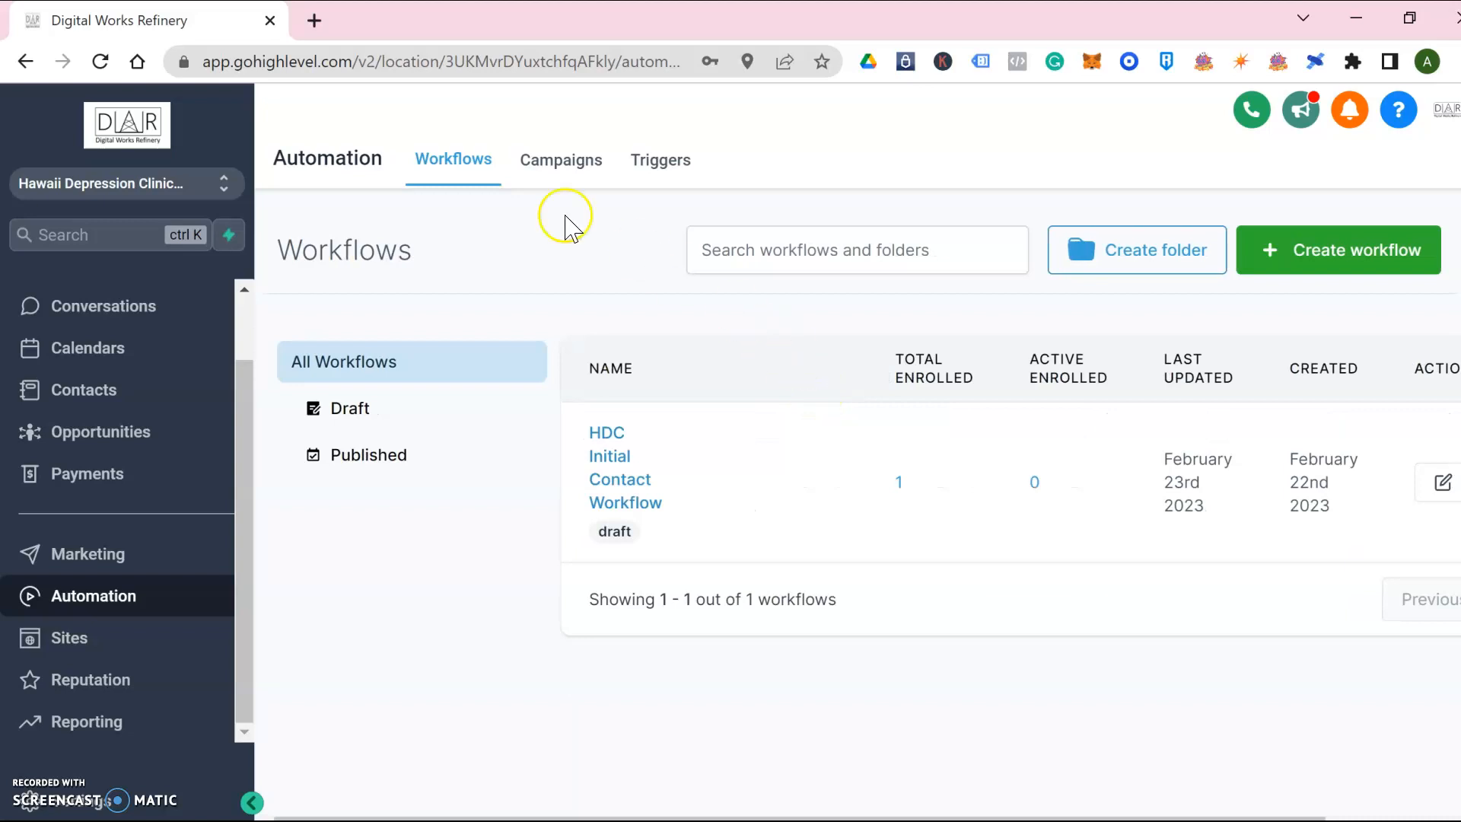
pyautogui.click(652, 166)
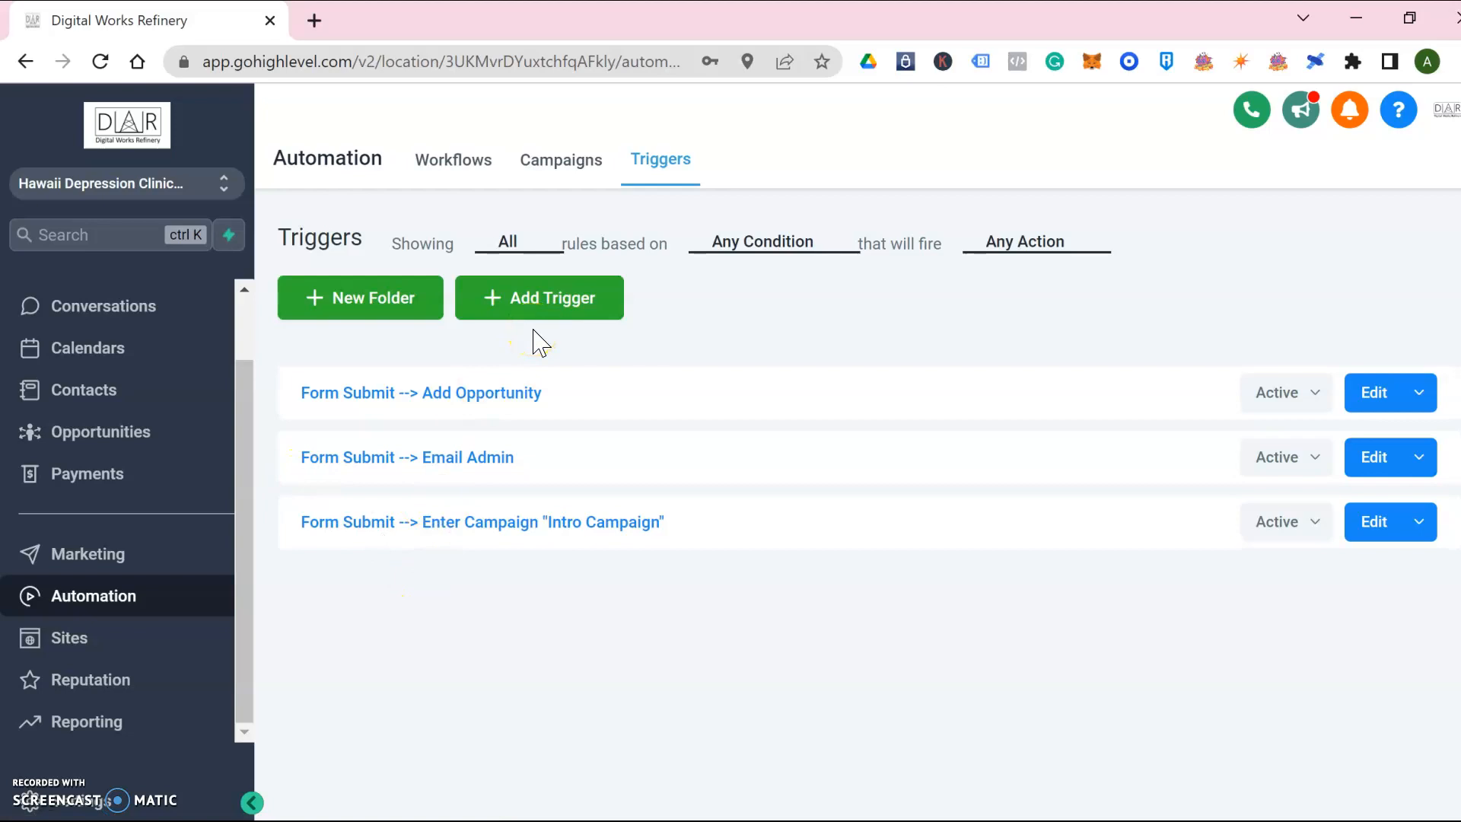
# Add a new trigger named 'Inbound Phone Call --> Create Opportunity' and save it
pyautogui.click(560, 297)
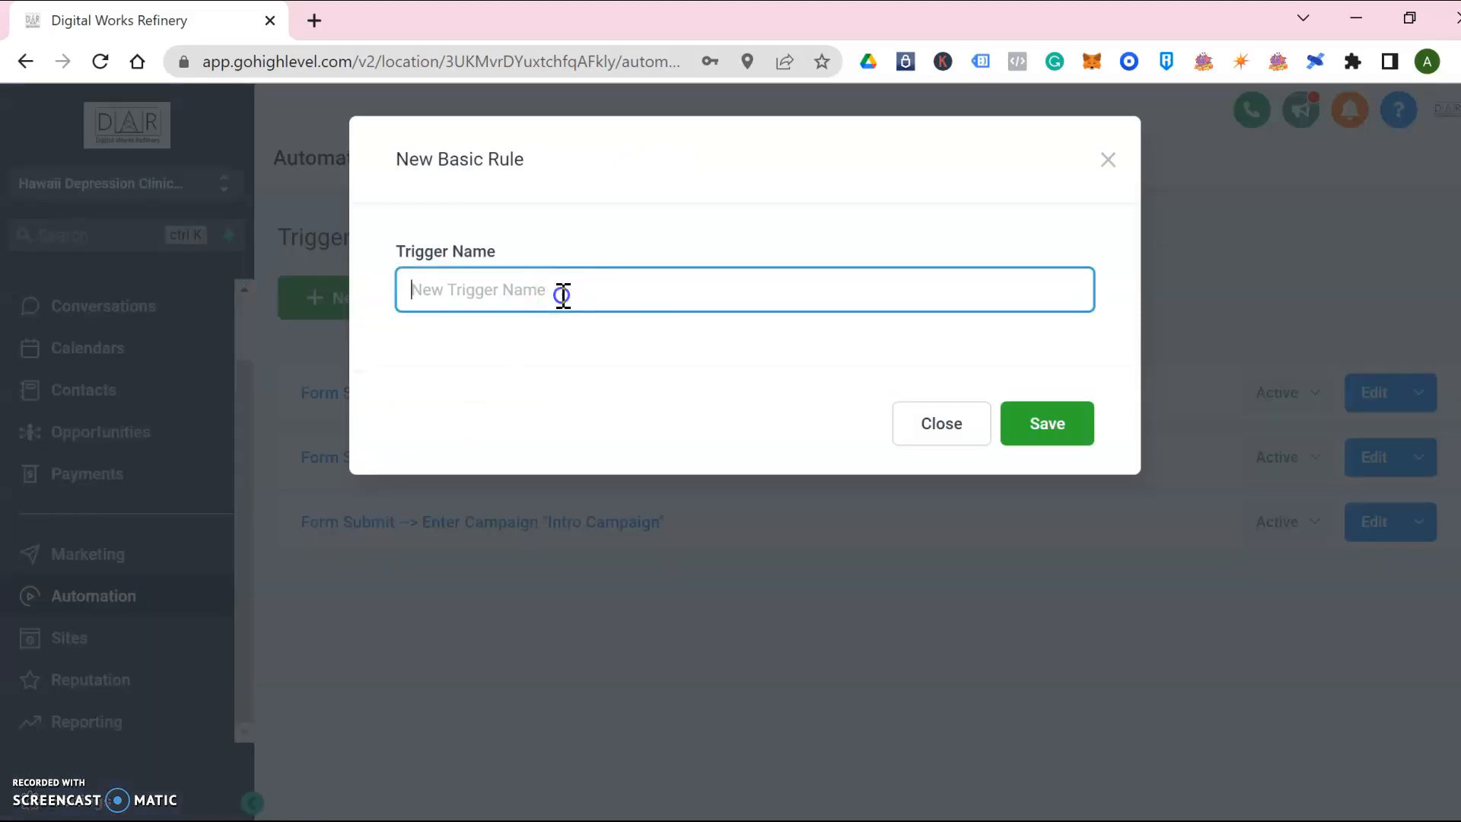
pyautogui.write('I')
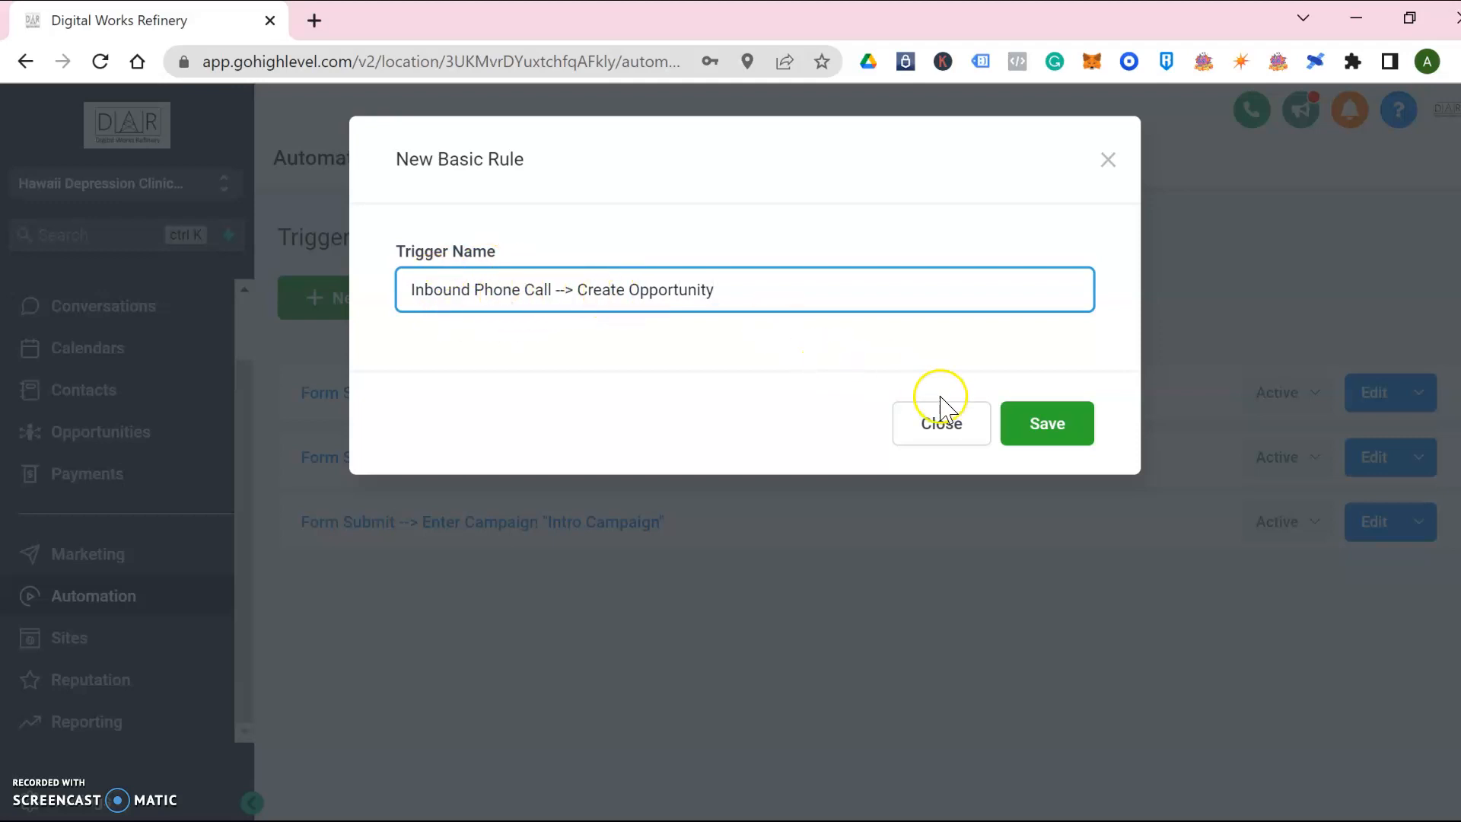
pyautogui.click(1023, 424)
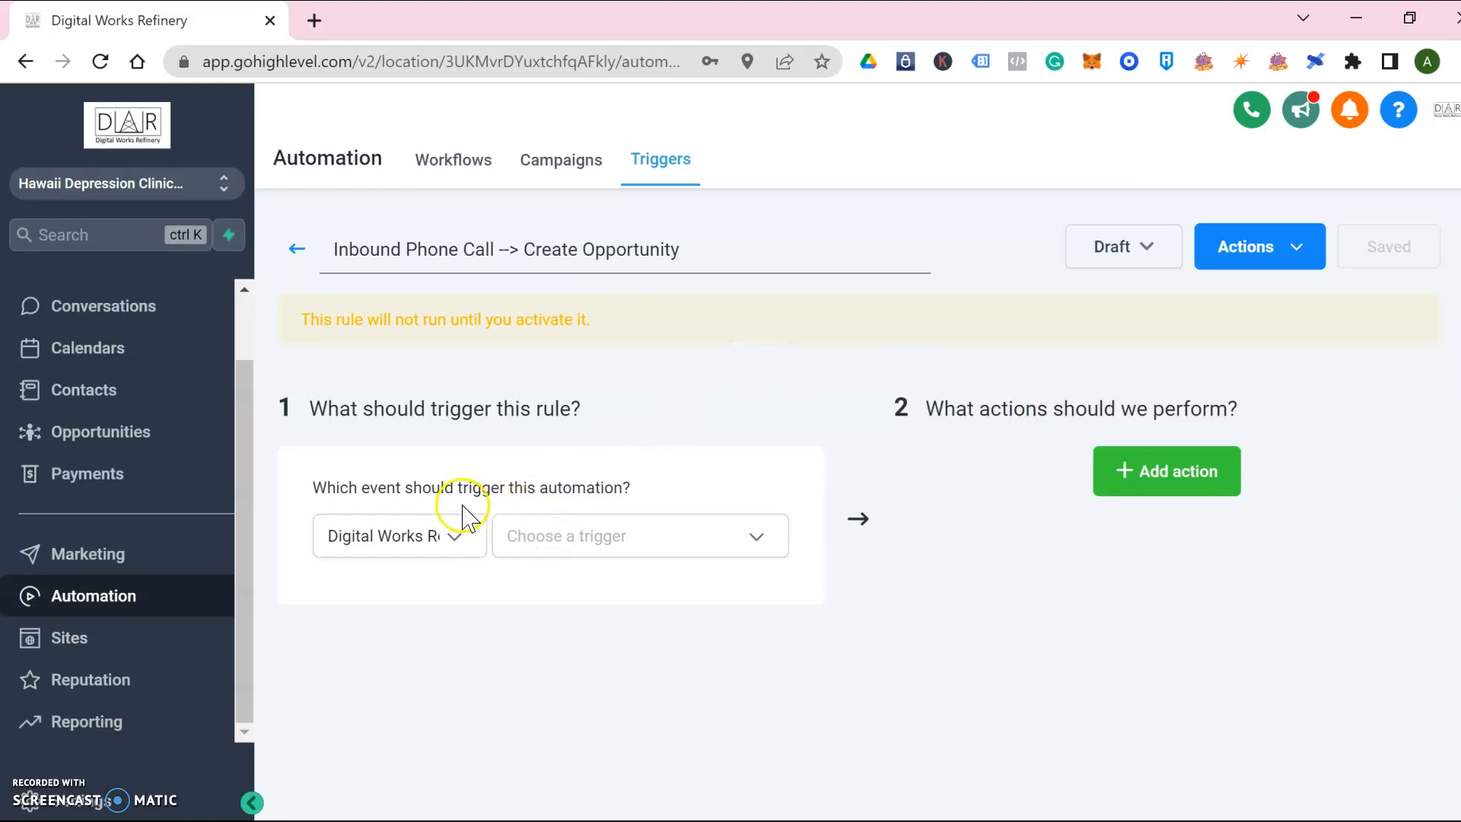
# Make Call Status the triggering event and add a filter row
pyautogui.click(764, 541)
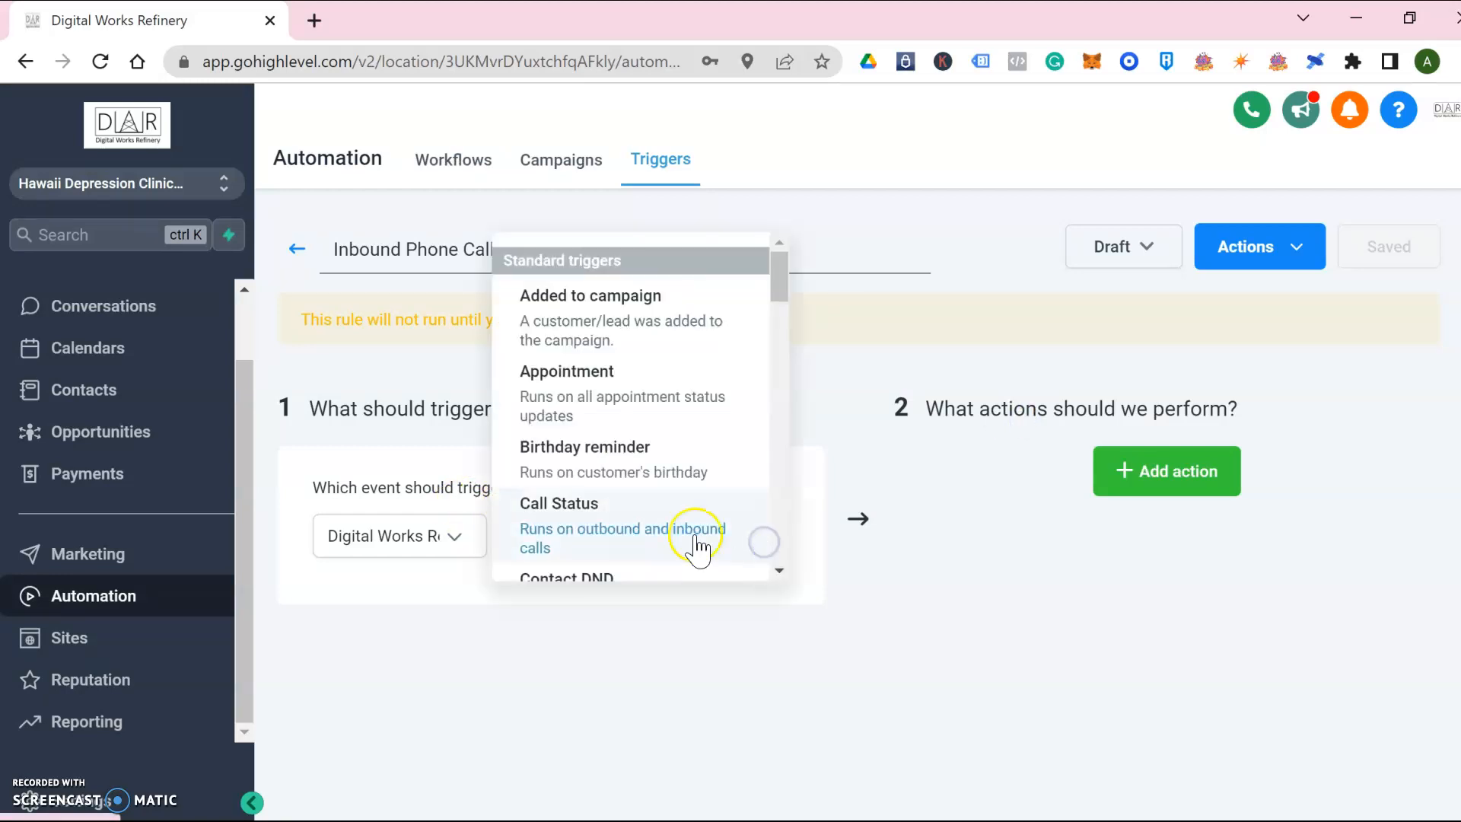
pyautogui.click(594, 505)
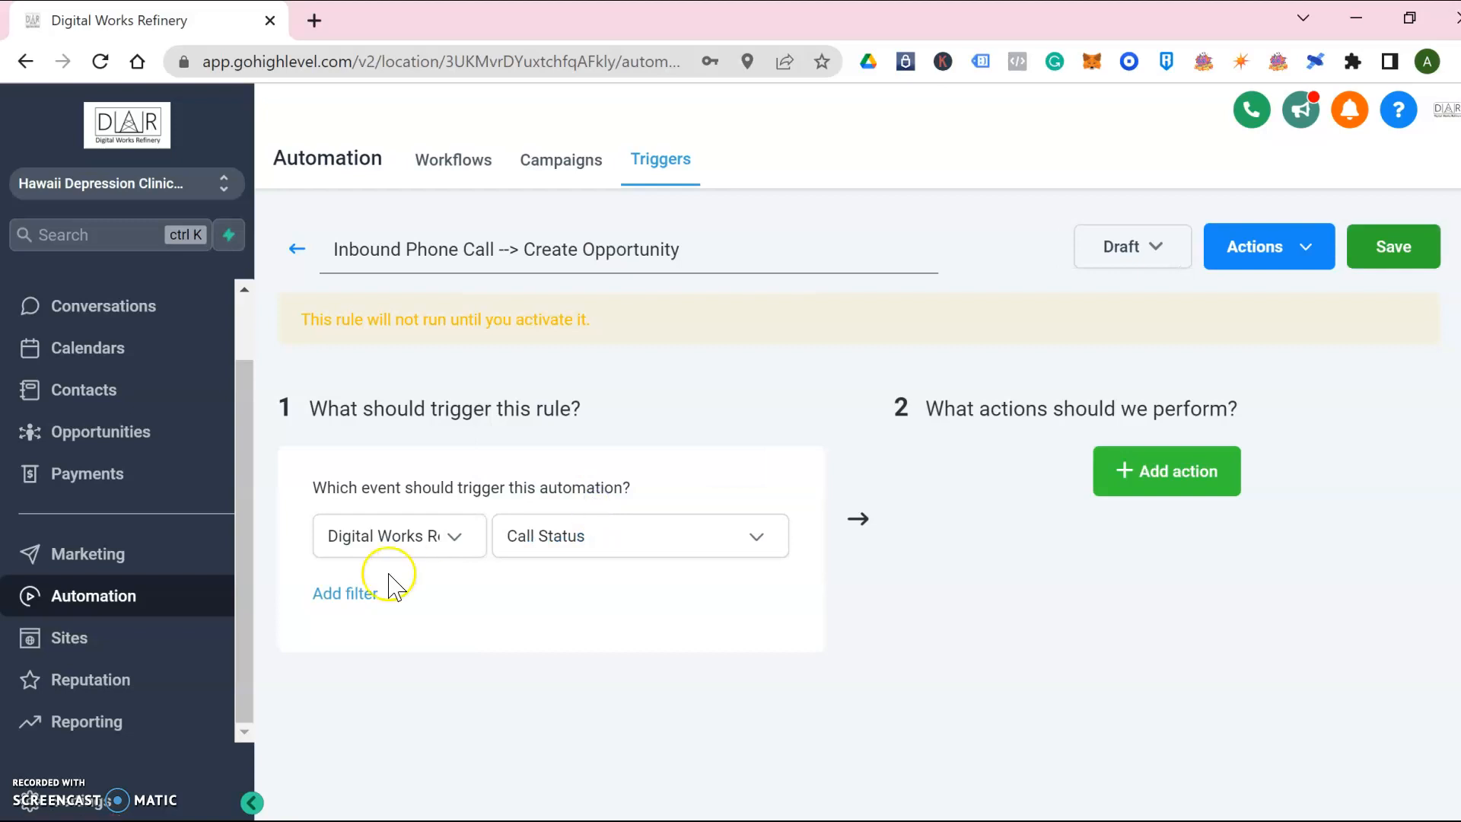
pyautogui.click(349, 595)
pyautogui.click(503, 658)
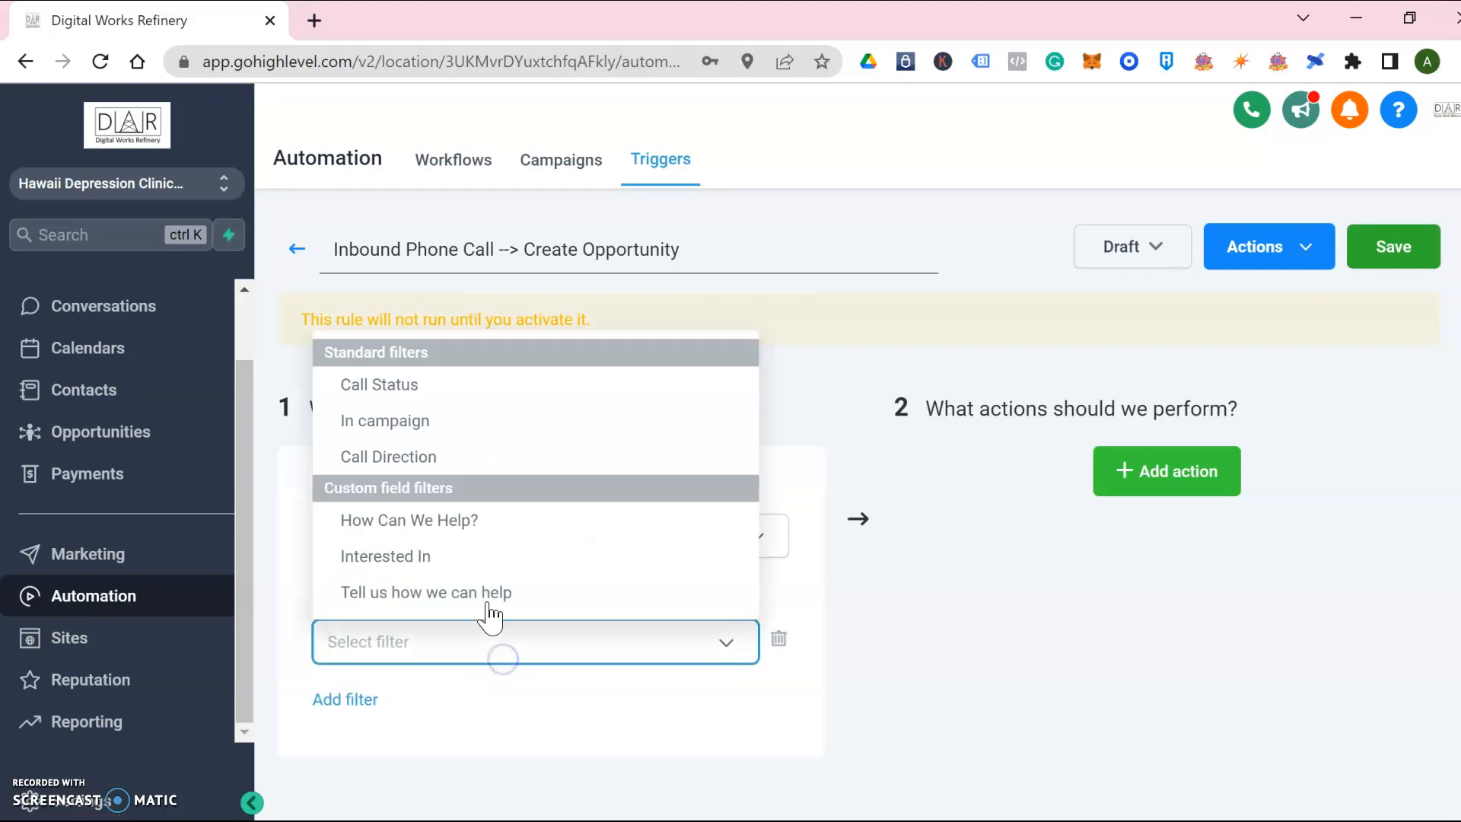
pyautogui.click(427, 383)
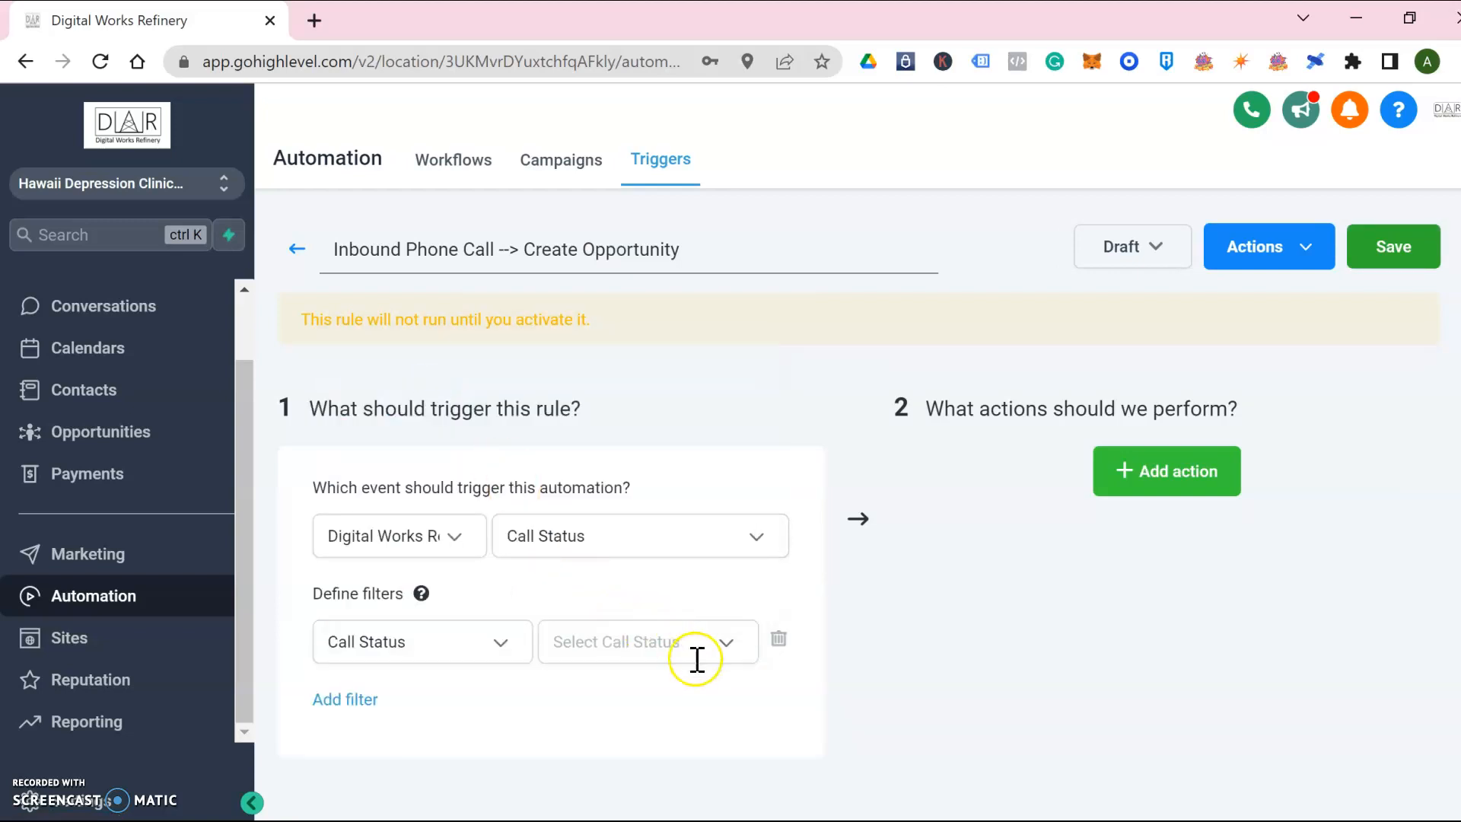
# Set the trigger filter to Call Direction with the value Incoming
pyautogui.click(727, 643)
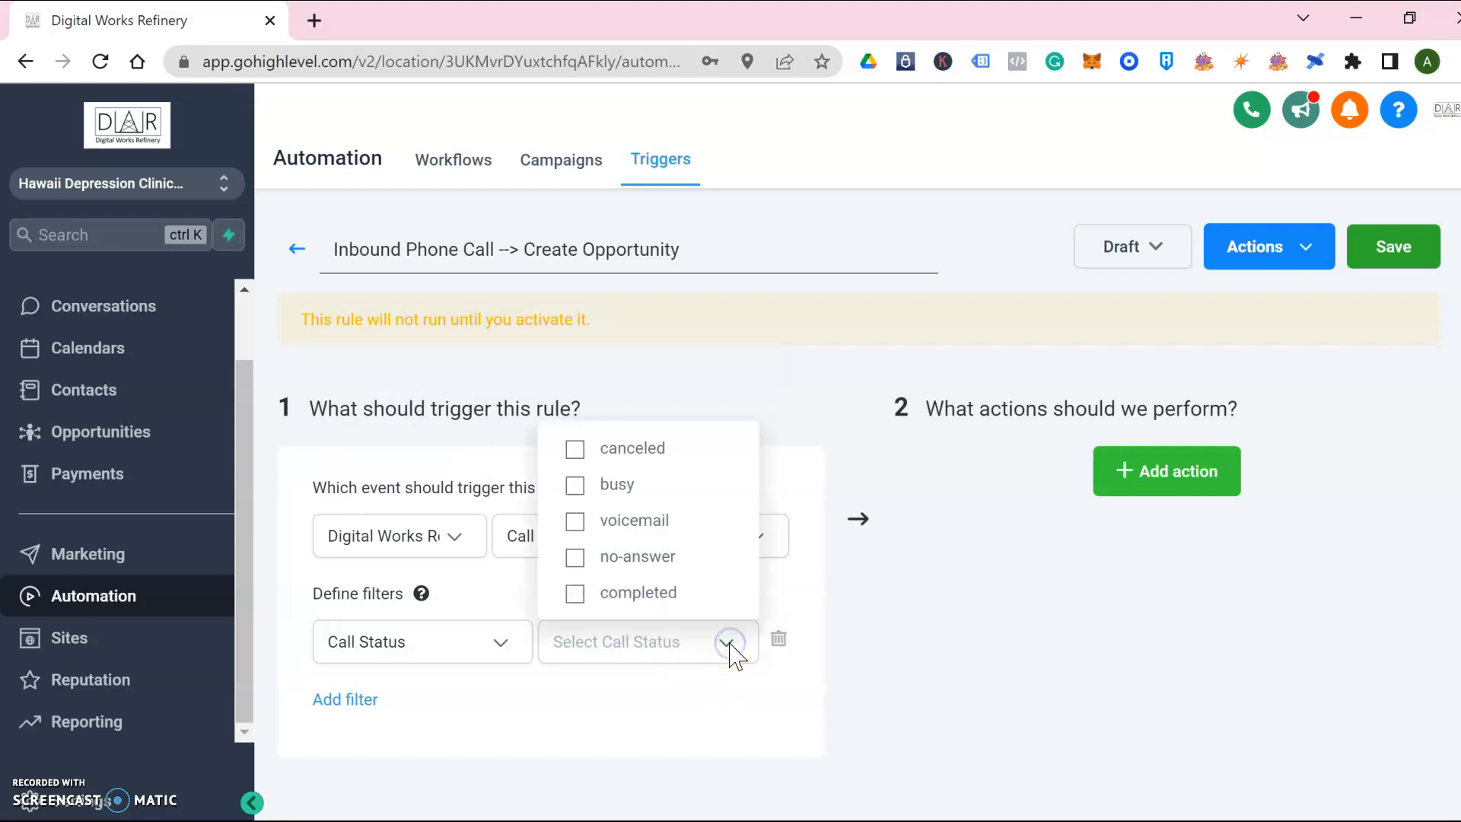
pyautogui.click(729, 644)
pyautogui.click(728, 644)
pyautogui.click(729, 644)
pyautogui.click(495, 642)
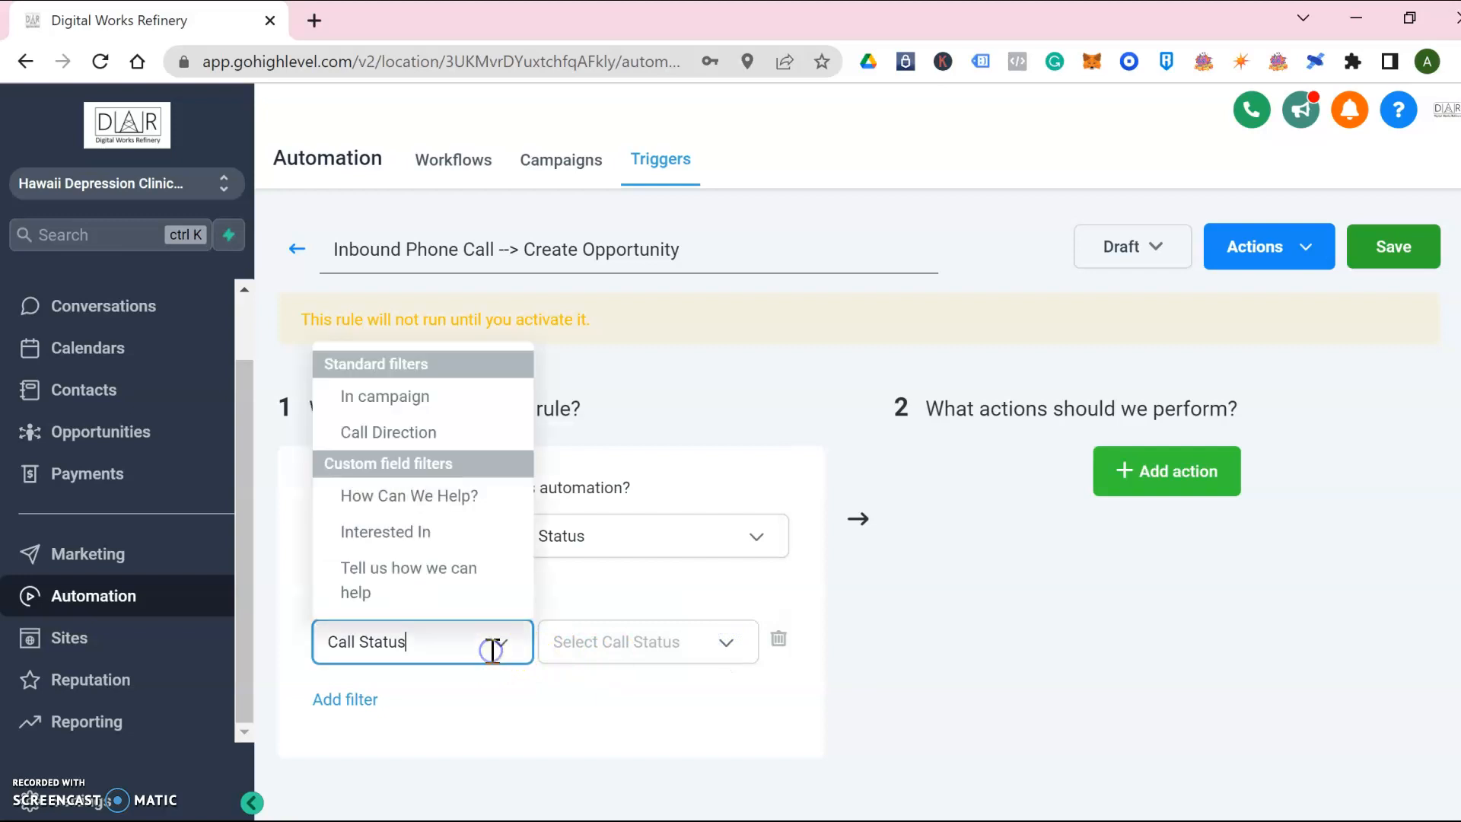
pyautogui.click(427, 431)
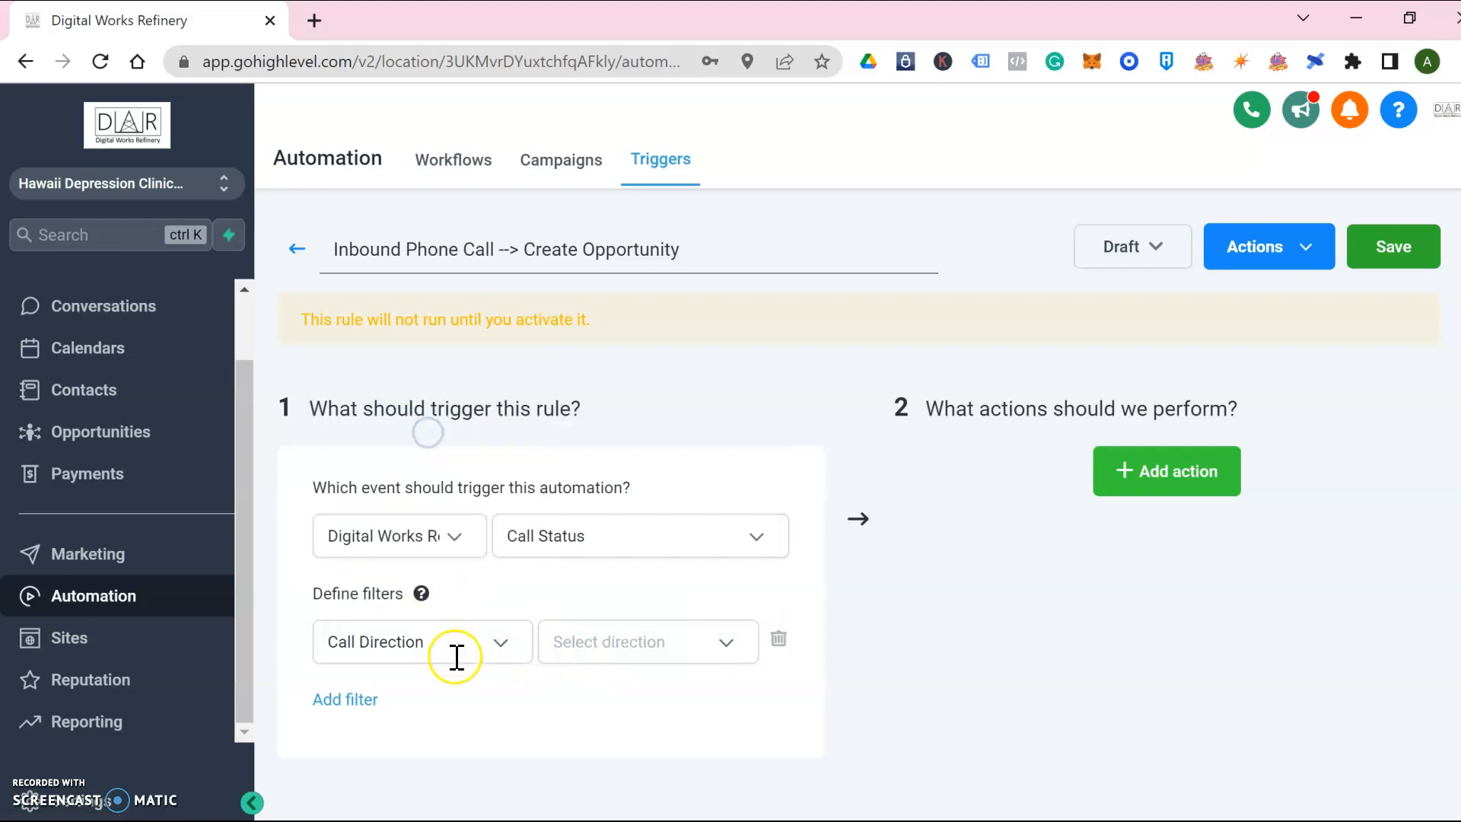
pyautogui.click(679, 643)
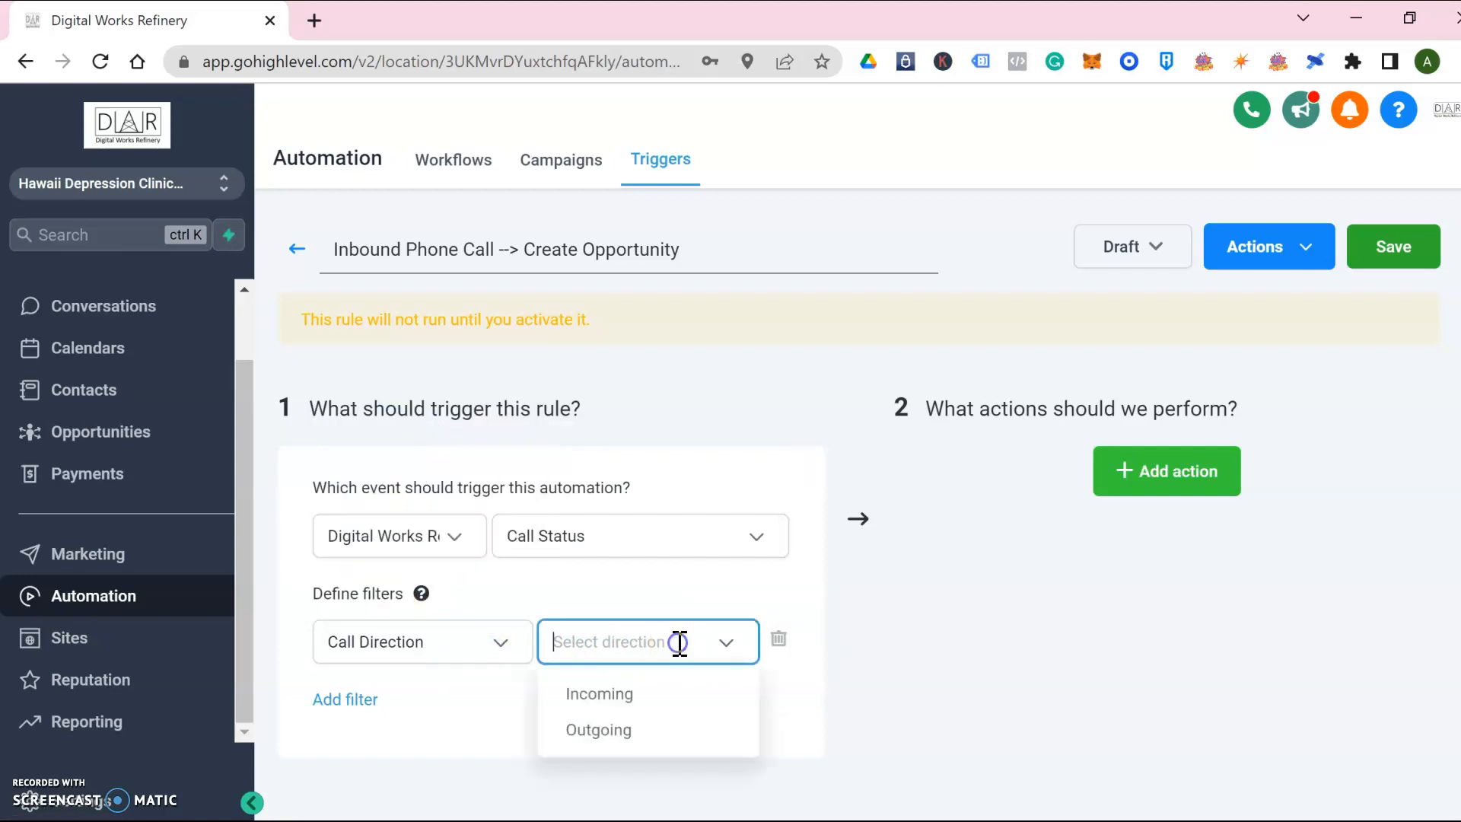
pyautogui.click(639, 694)
# Add an Add / Update Opportunity action in pipeline HDC Initial Website Contact, stage Initial Contact - Phone Call
pyautogui.click(1189, 473)
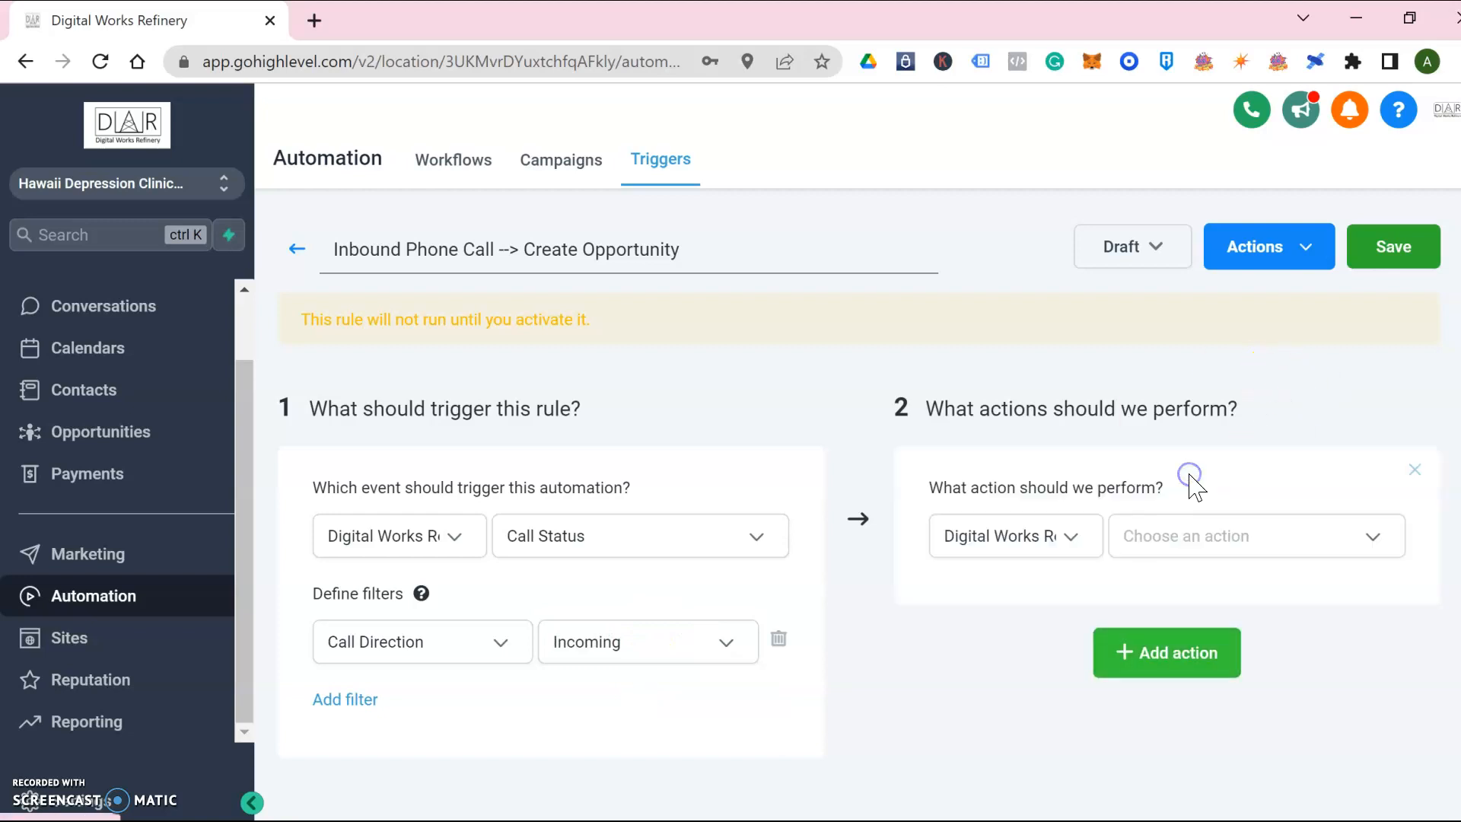
pyautogui.click(1250, 550)
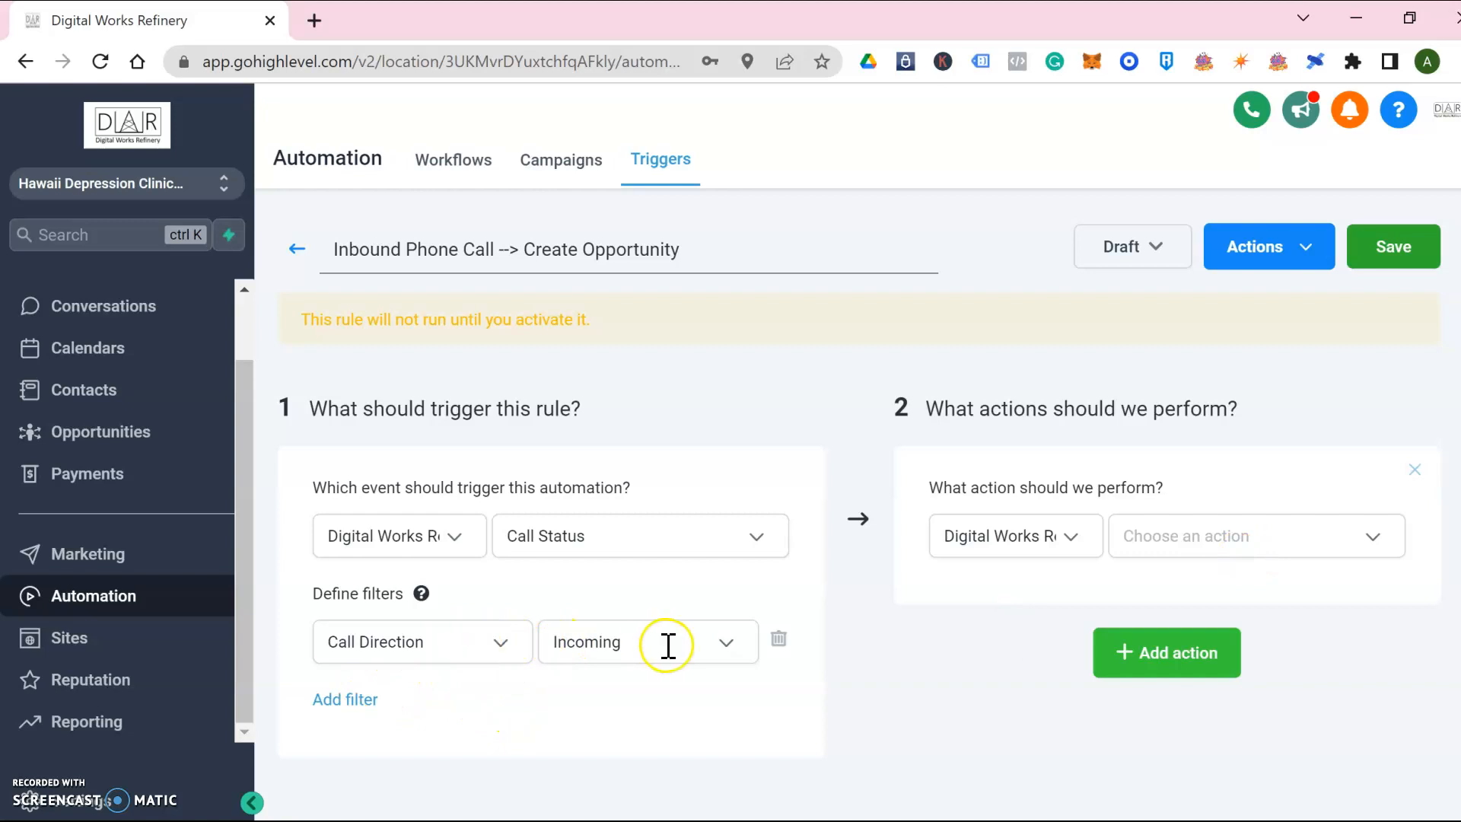
pyautogui.click(1367, 543)
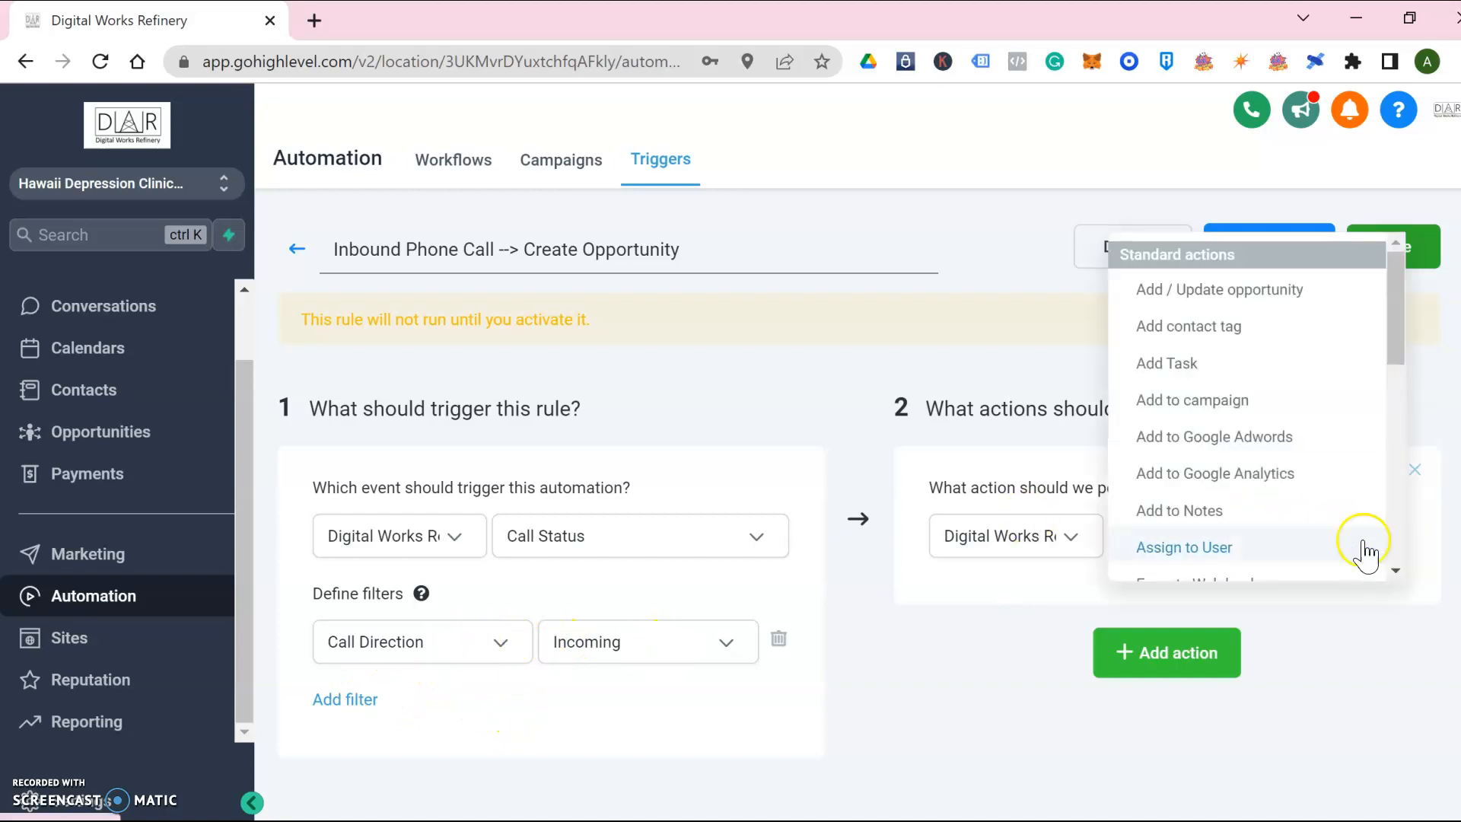
pyautogui.click(1250, 288)
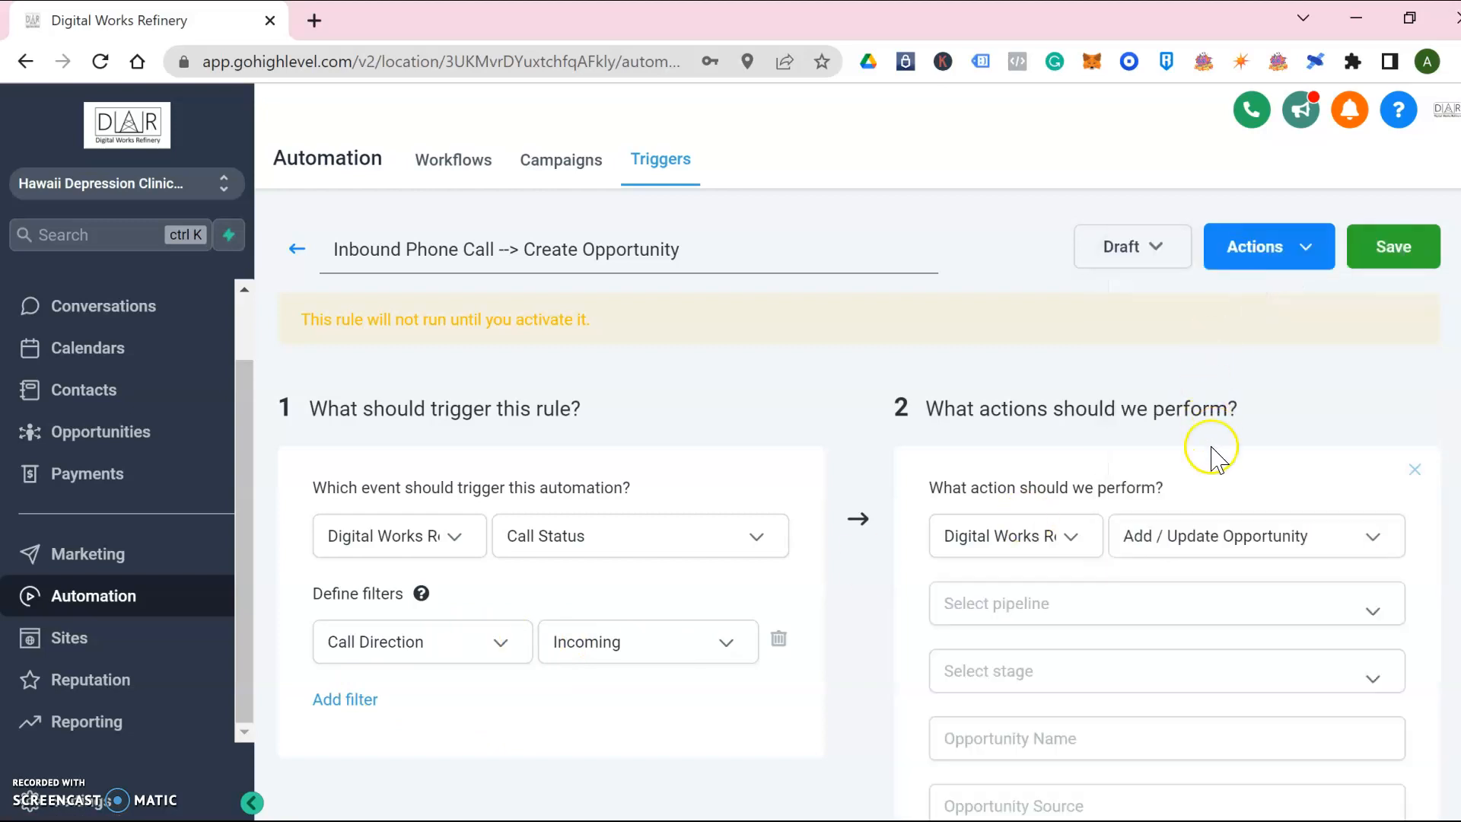
pyautogui.click(1114, 606)
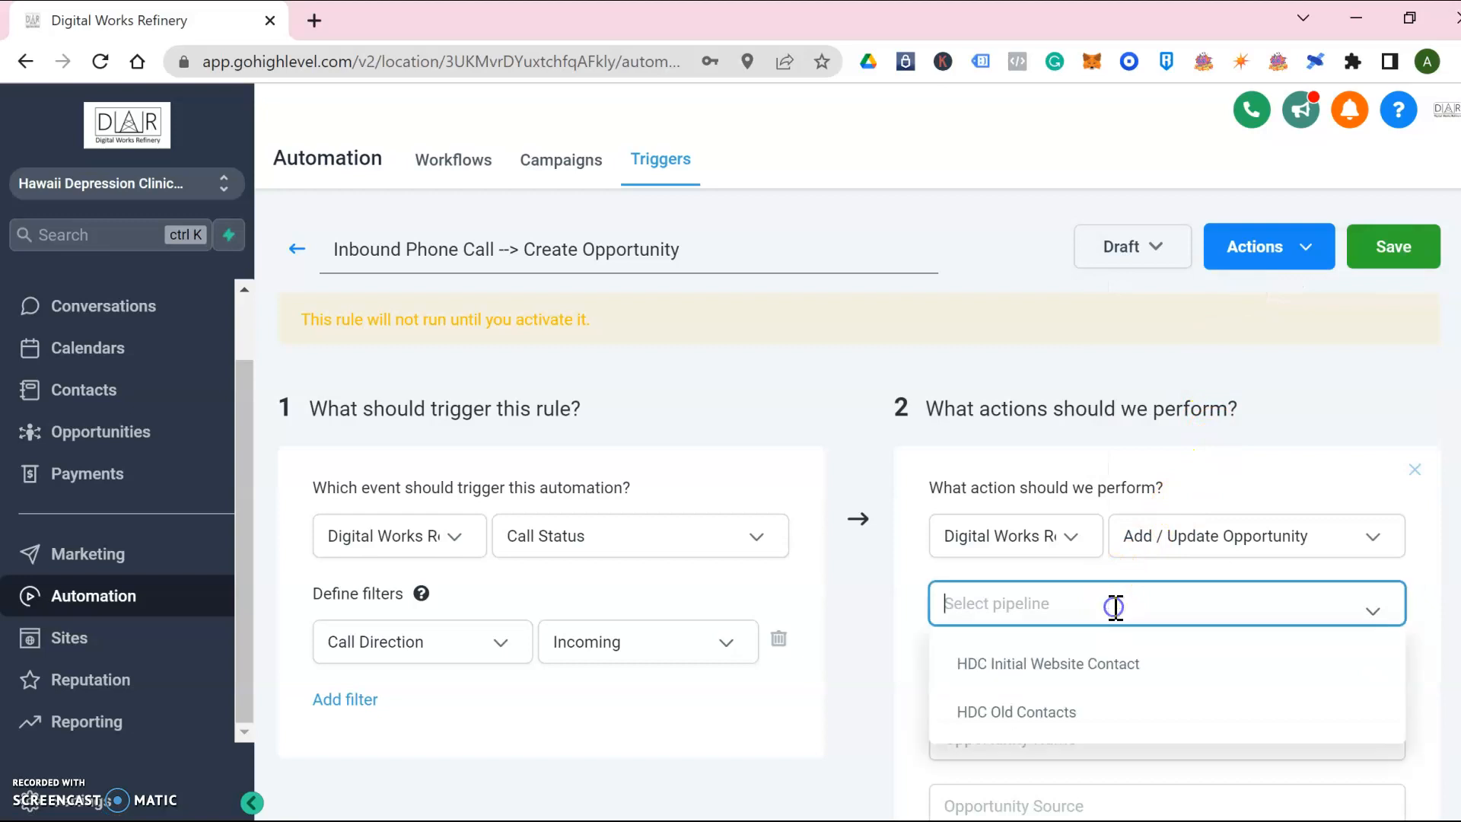
pyautogui.click(1102, 670)
pyautogui.click(1102, 670)
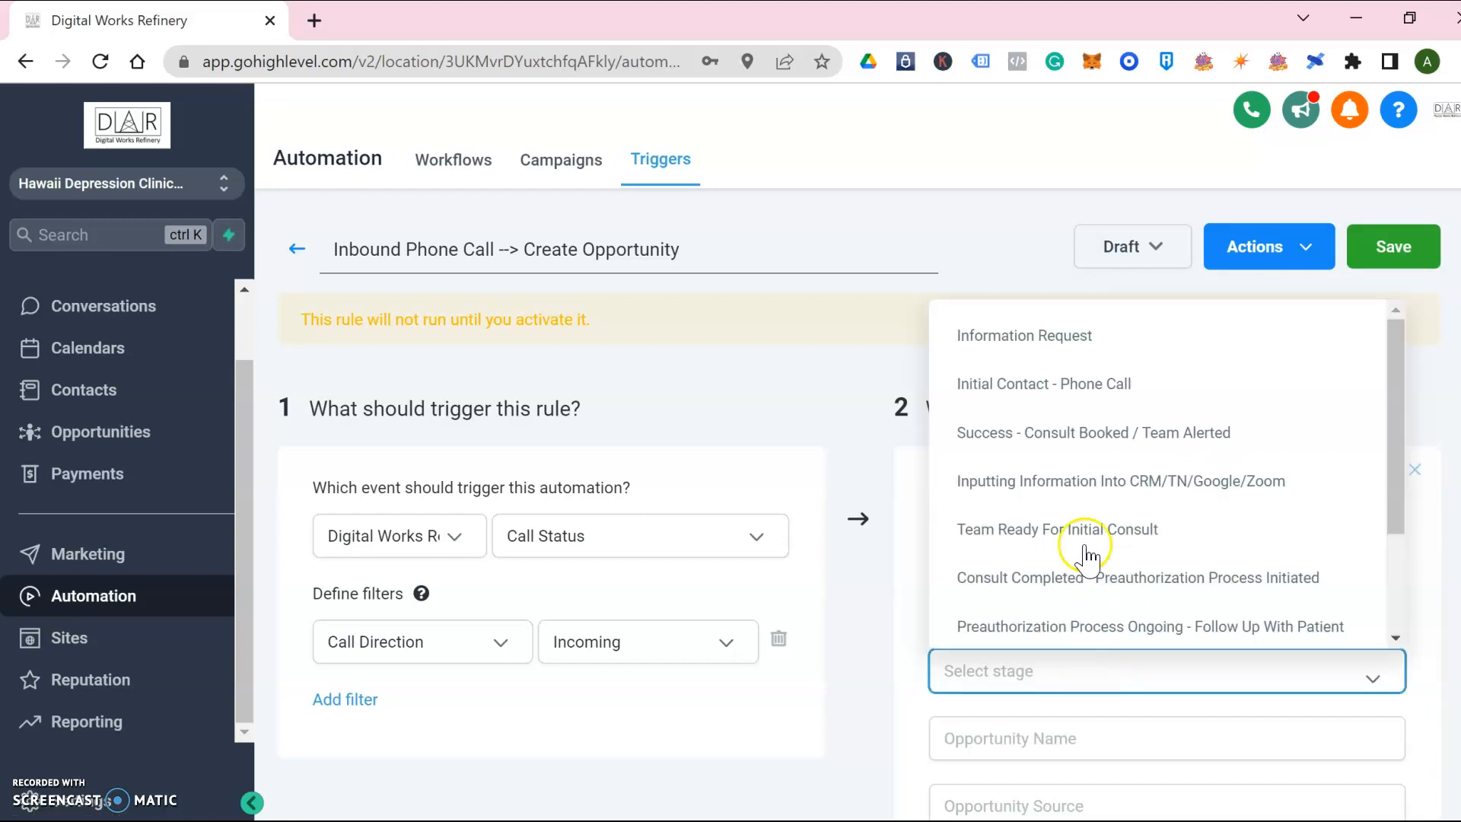
pyautogui.click(1079, 383)
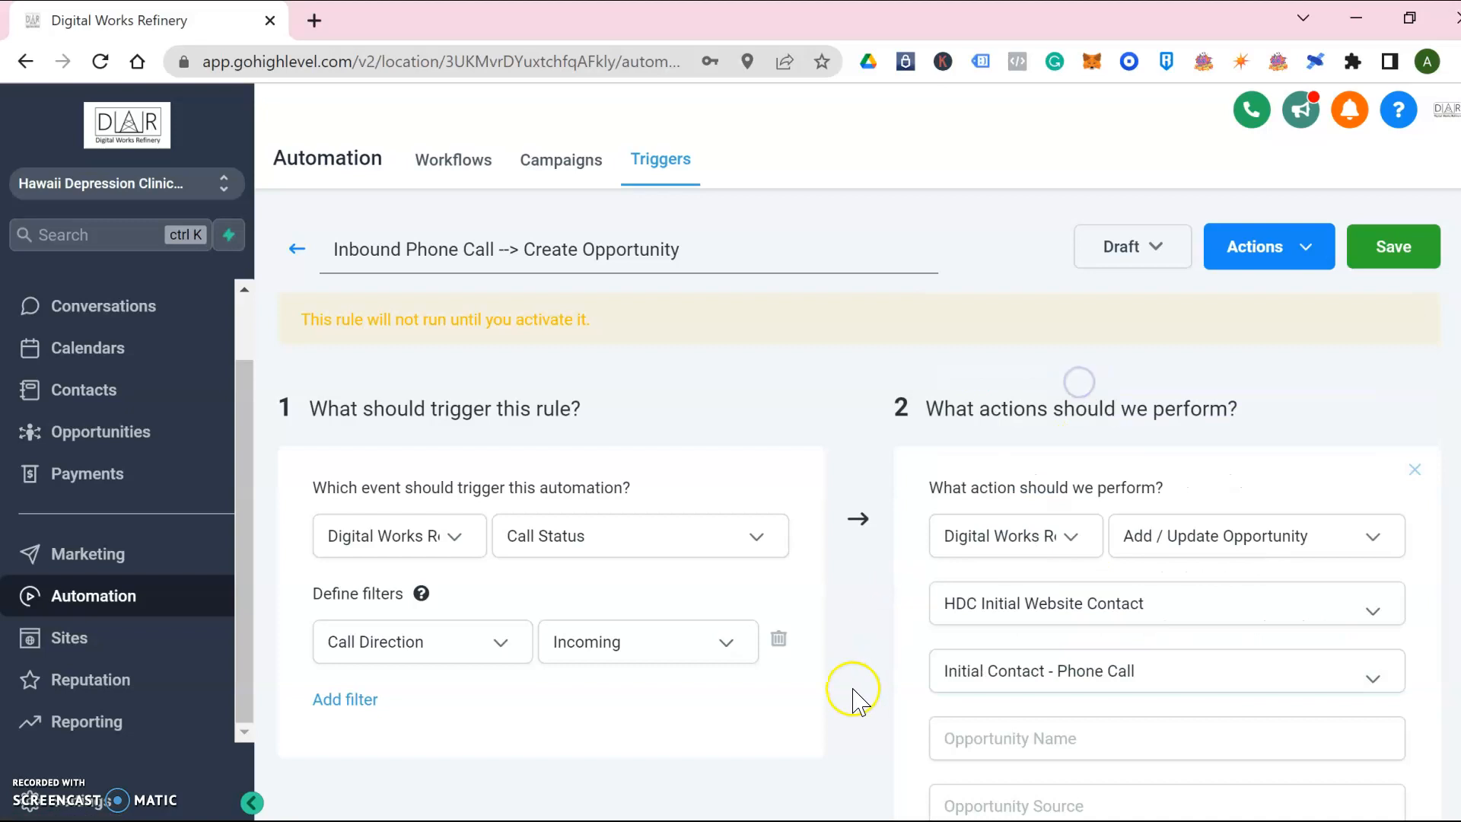
# Name the opportunity 'Inbound Call Received' and allow moving to any previous pipeline stage
pyautogui.doubleClick(865, 703)
pyautogui.scroll(-4, 865, 703)
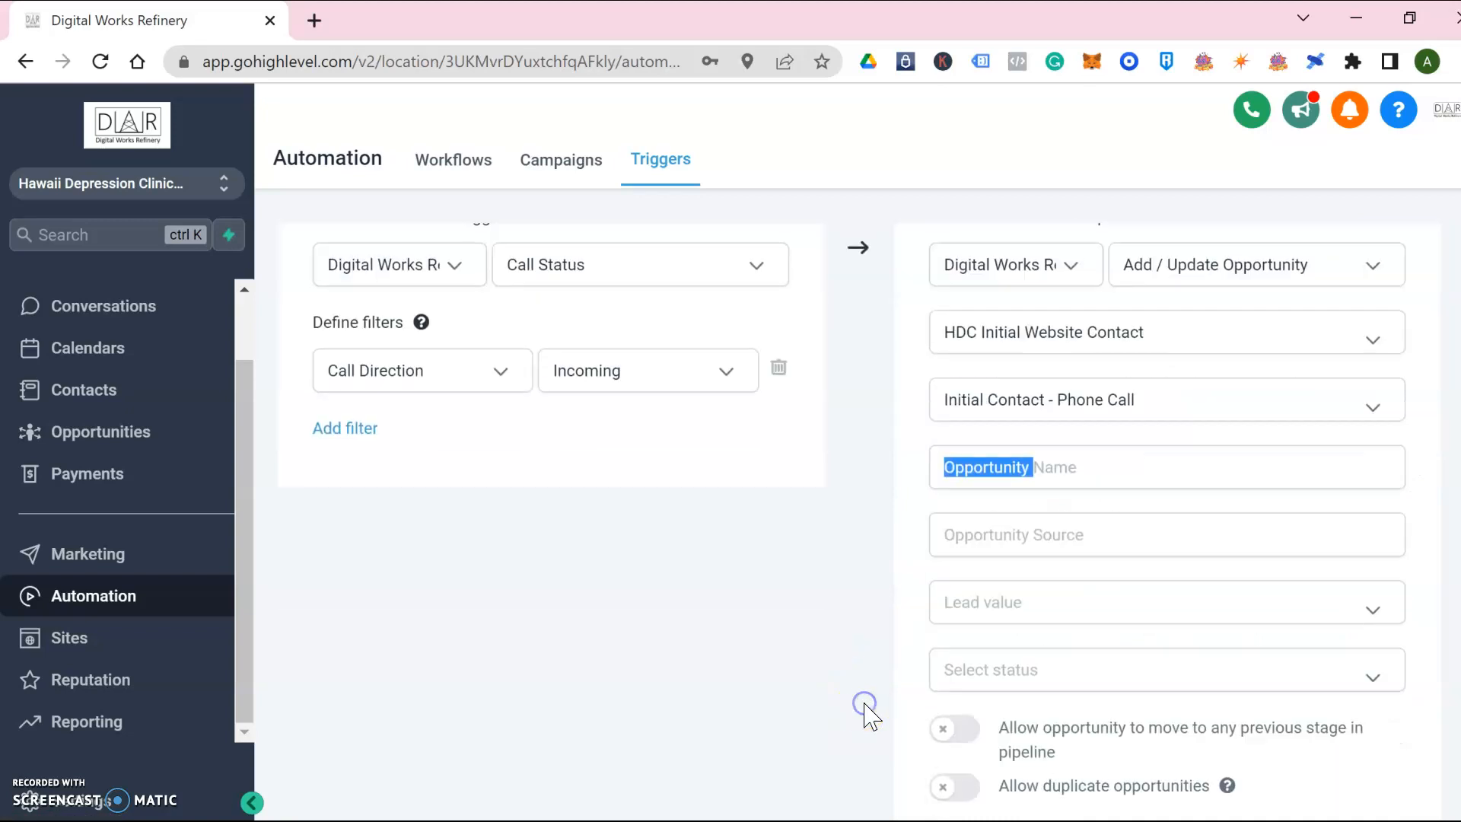
pyautogui.click(1068, 435)
pyautogui.write('Inbound Call Received')
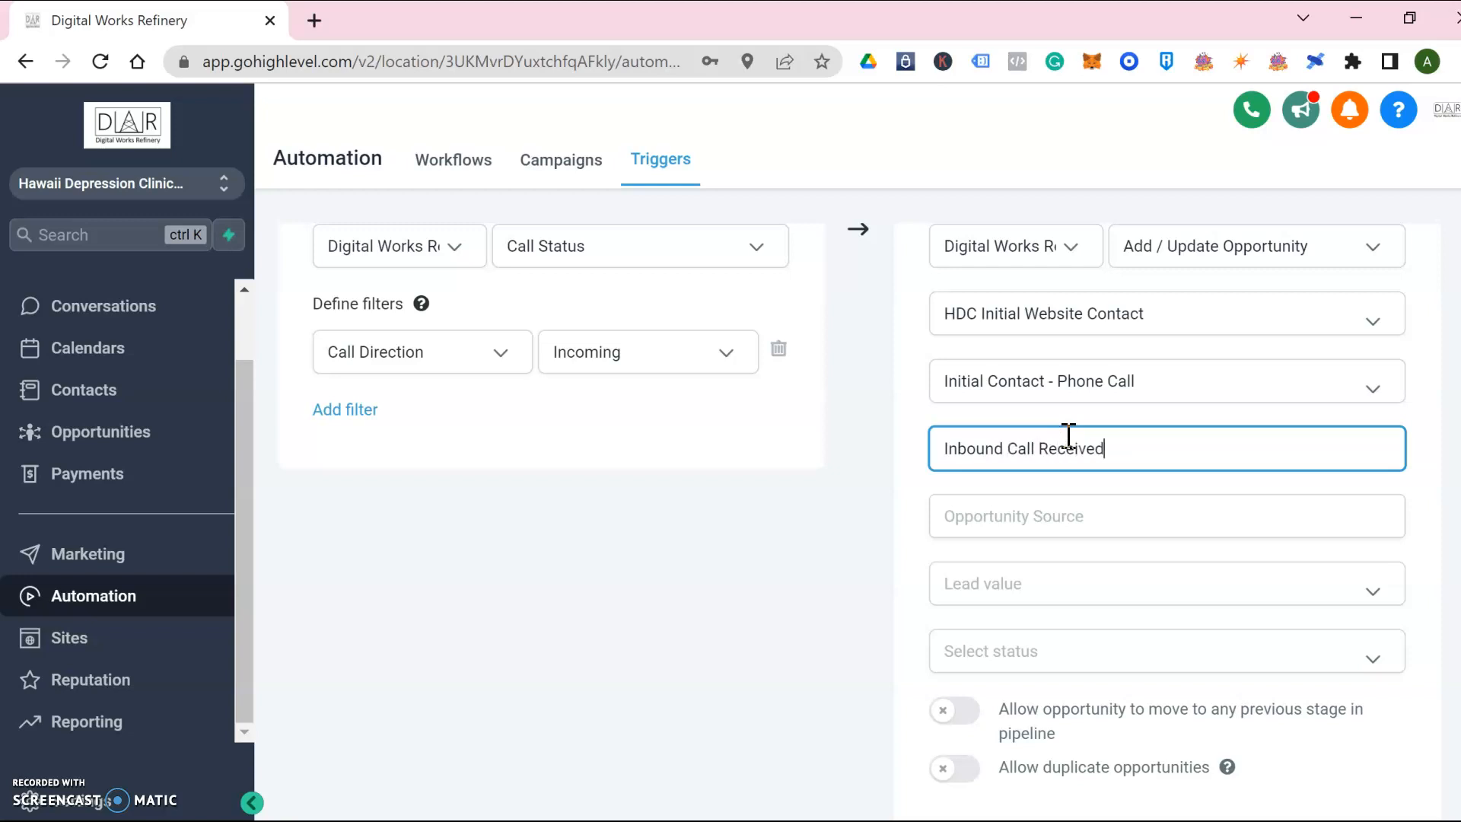
pyautogui.click(1069, 544)
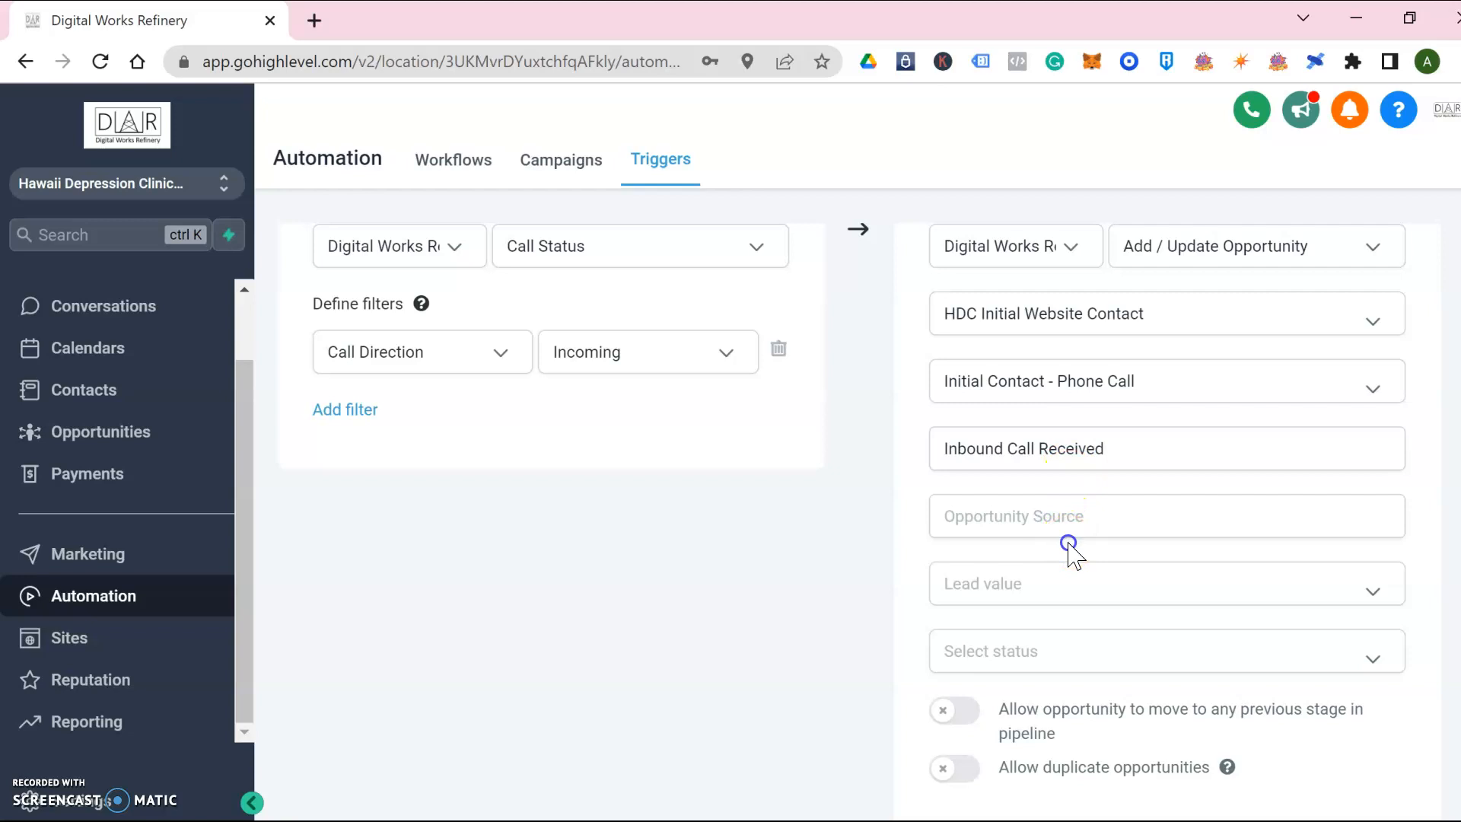
pyautogui.scroll(-2, 1073, 551)
pyautogui.click(1185, 503)
pyautogui.click(1185, 503)
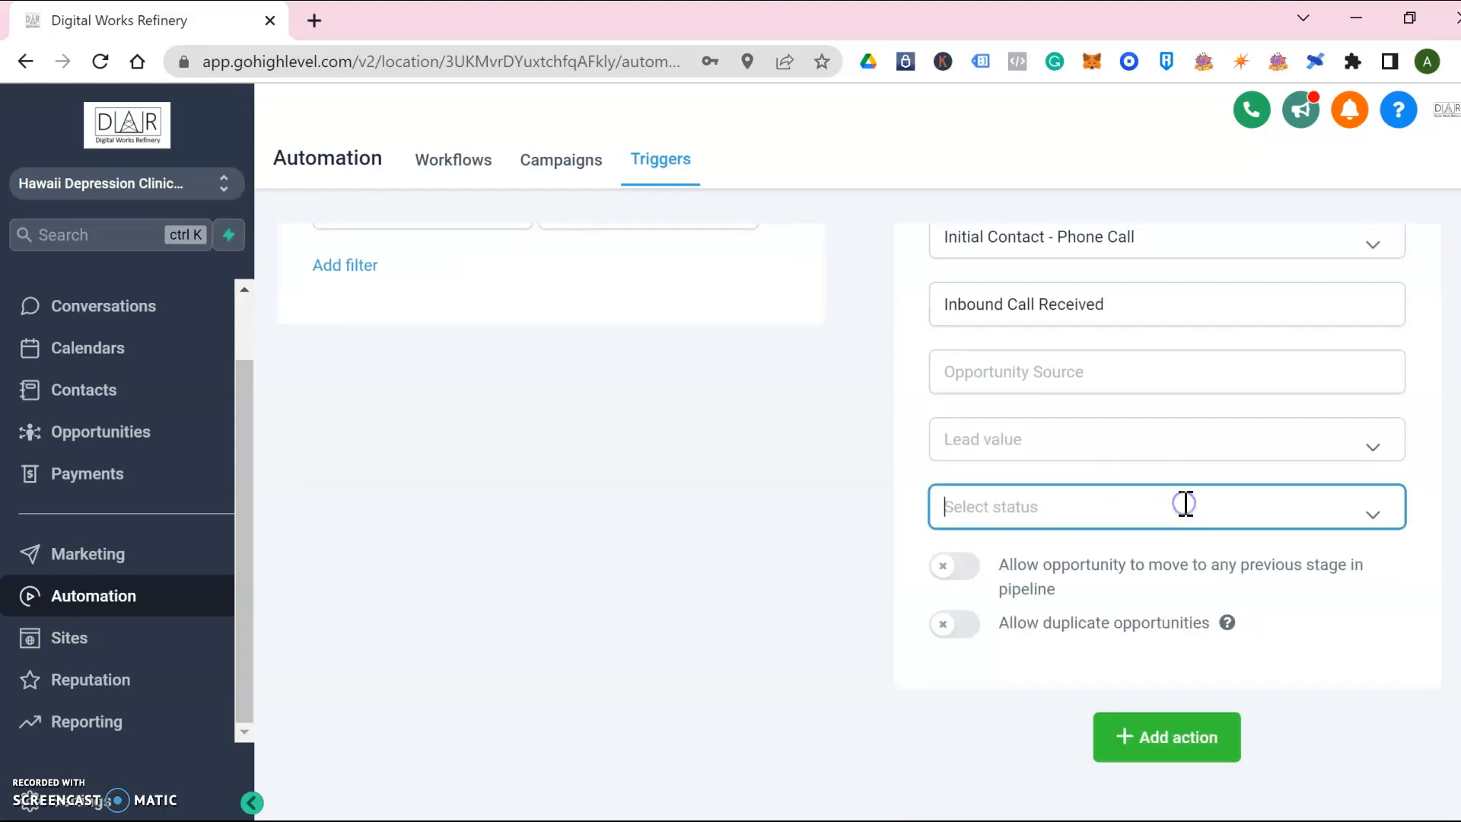
pyautogui.click(964, 571)
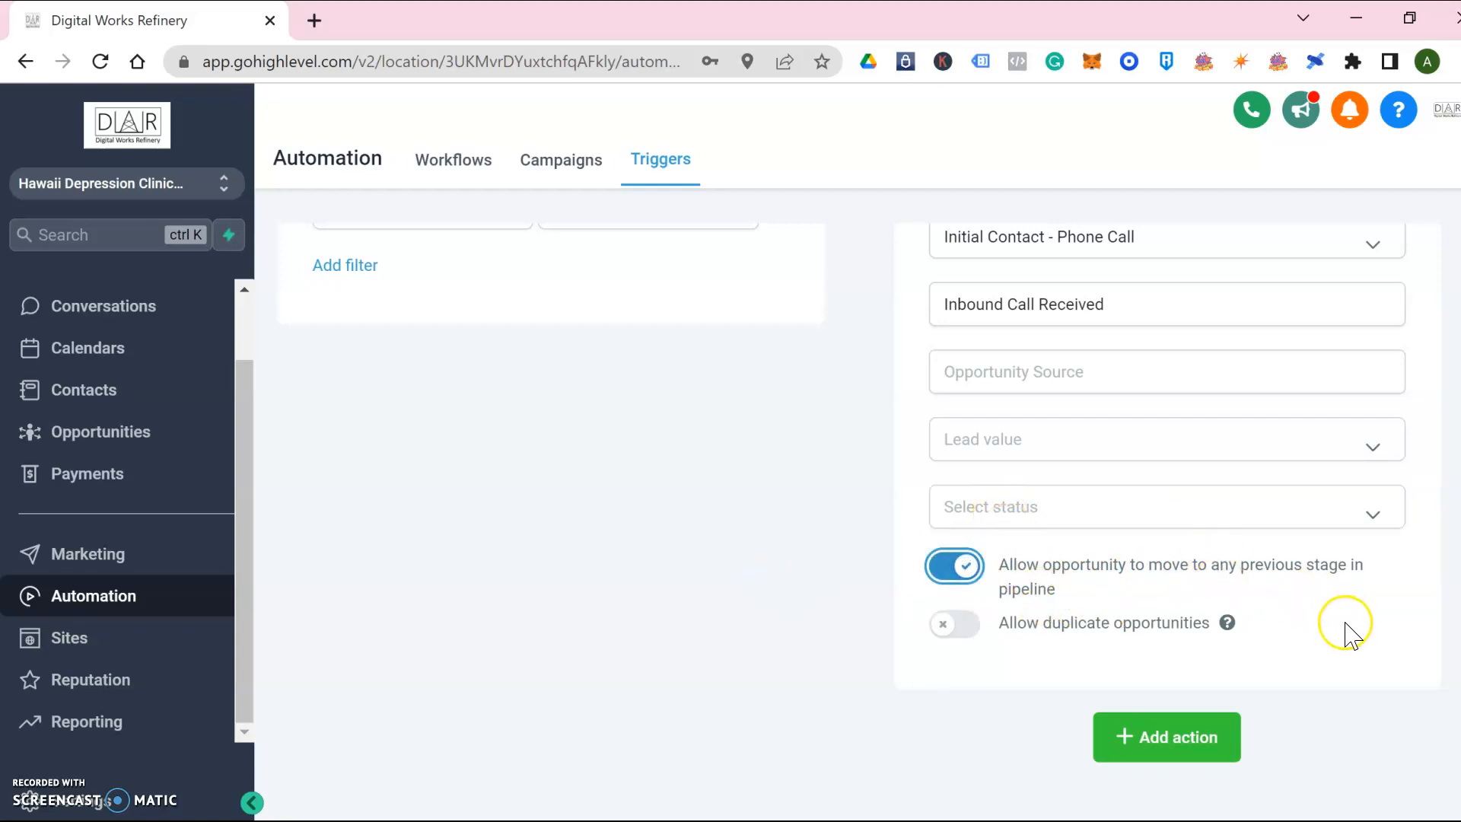
pyautogui.scroll(5, 1349, 635)
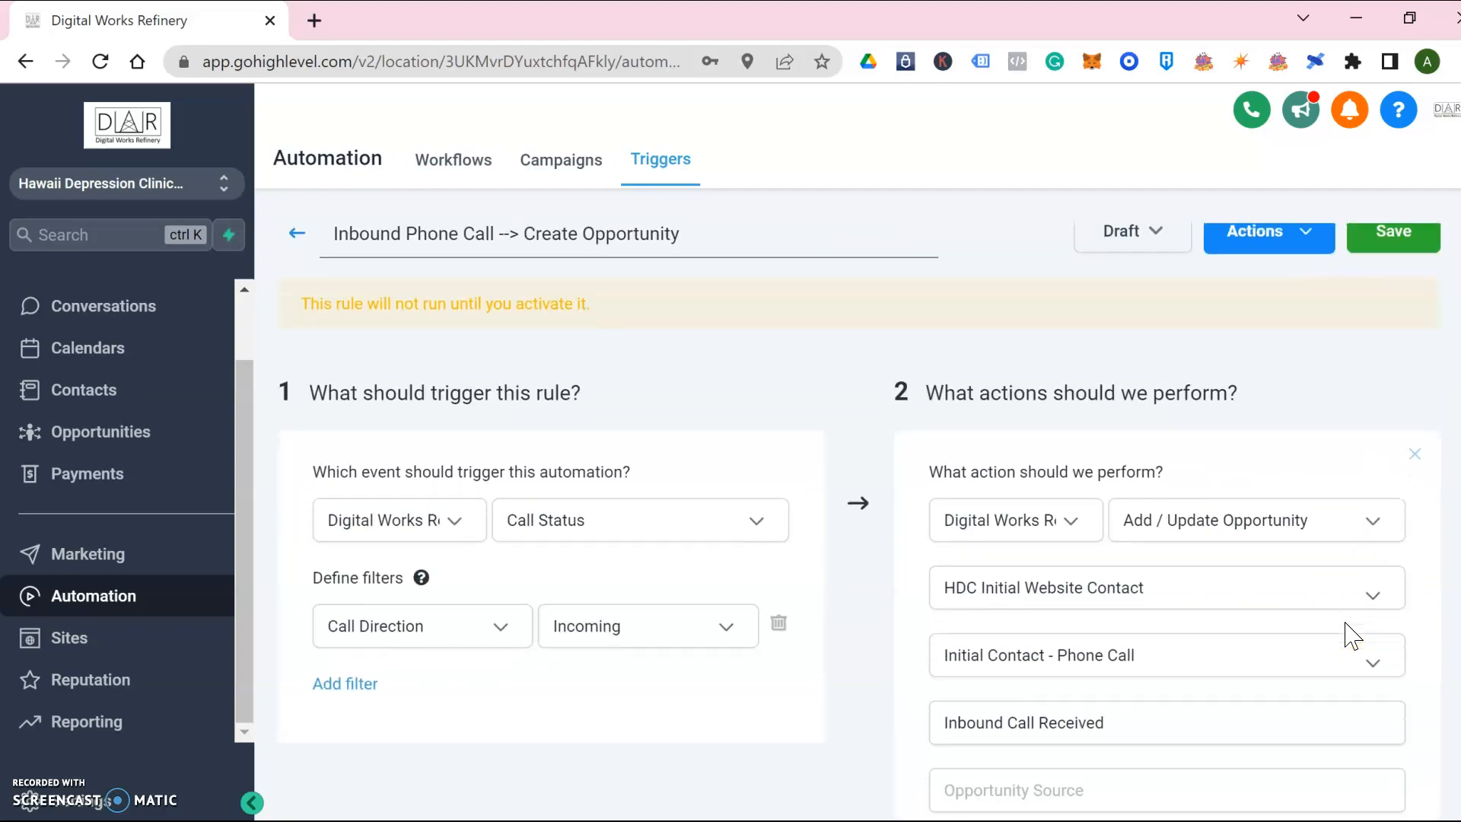
# Save and activate the trigger, then return to the Triggers list and Opportunities board
pyautogui.click(1381, 243)
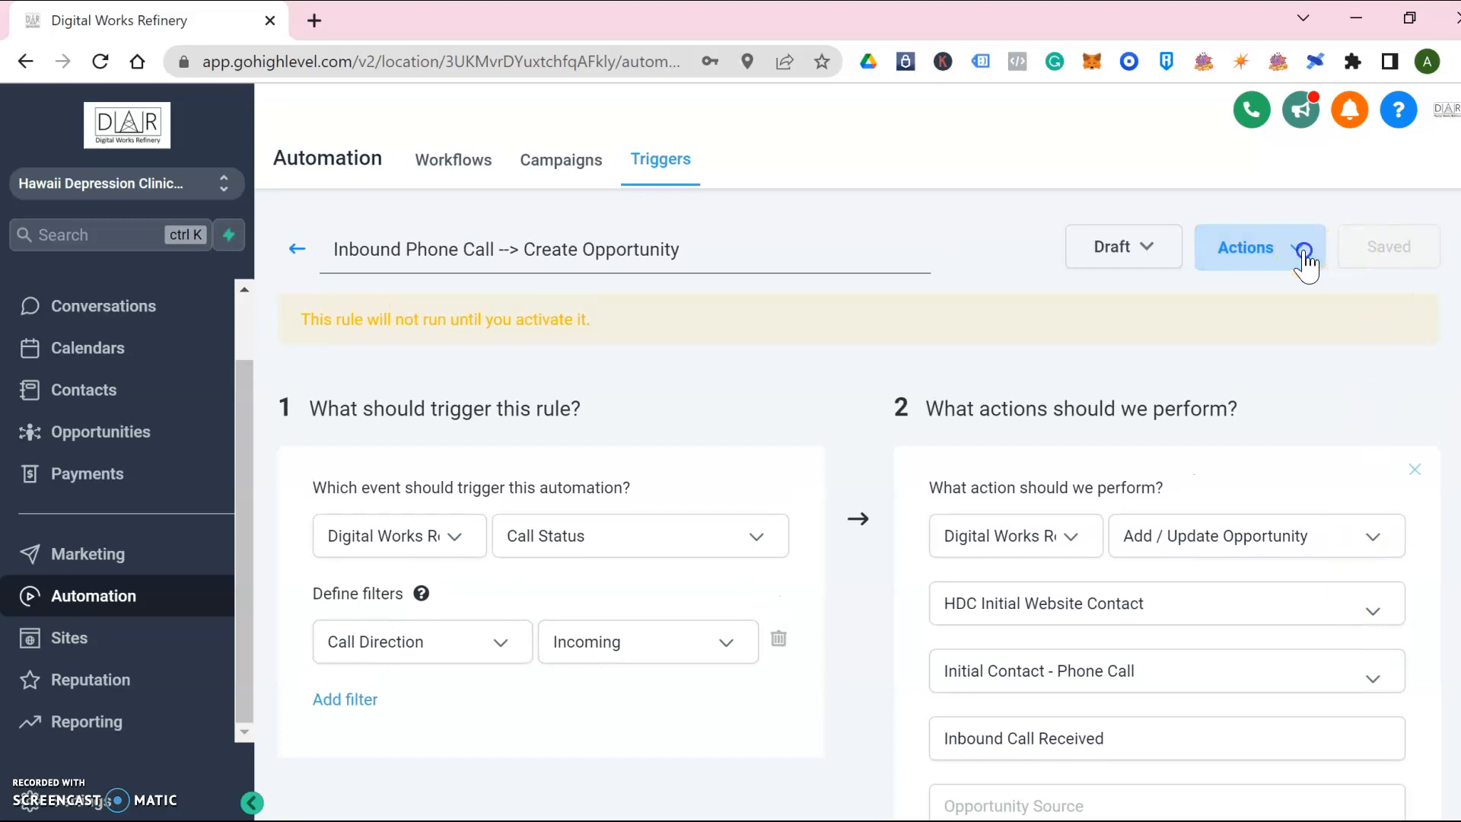
pyautogui.click(1301, 252)
pyautogui.click(1145, 245)
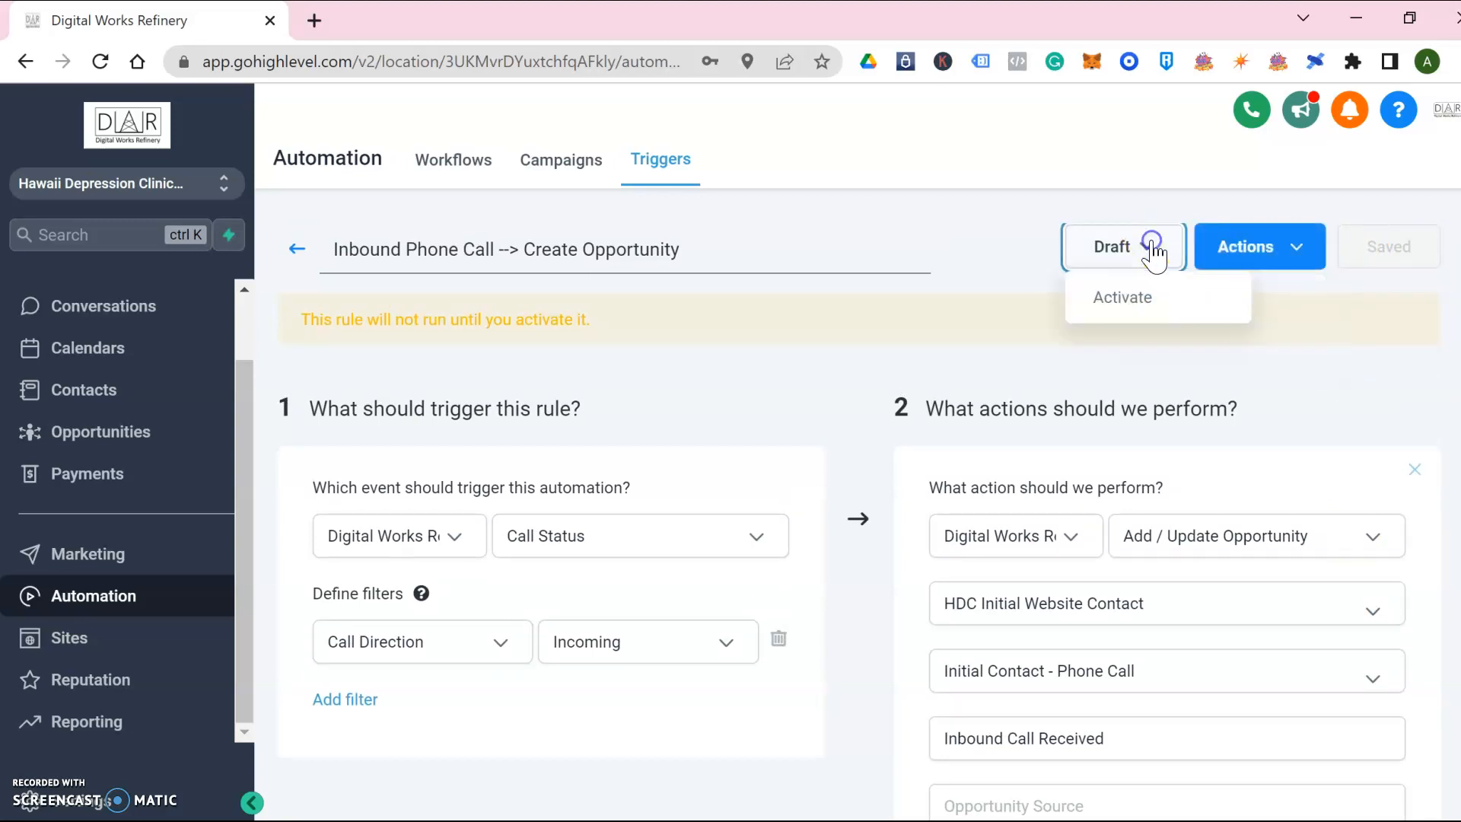
pyautogui.click(1134, 305)
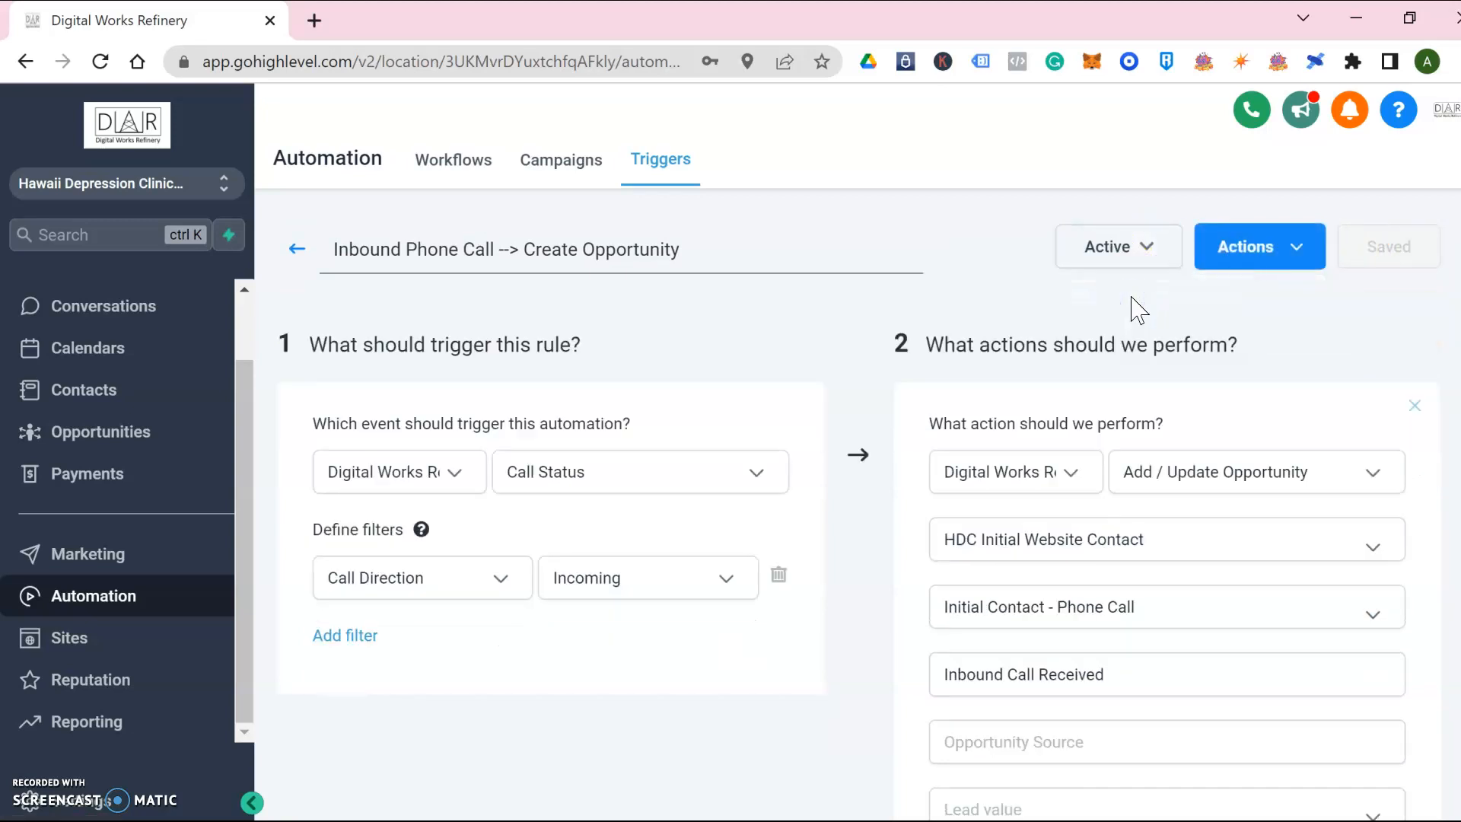
pyautogui.click(296, 249)
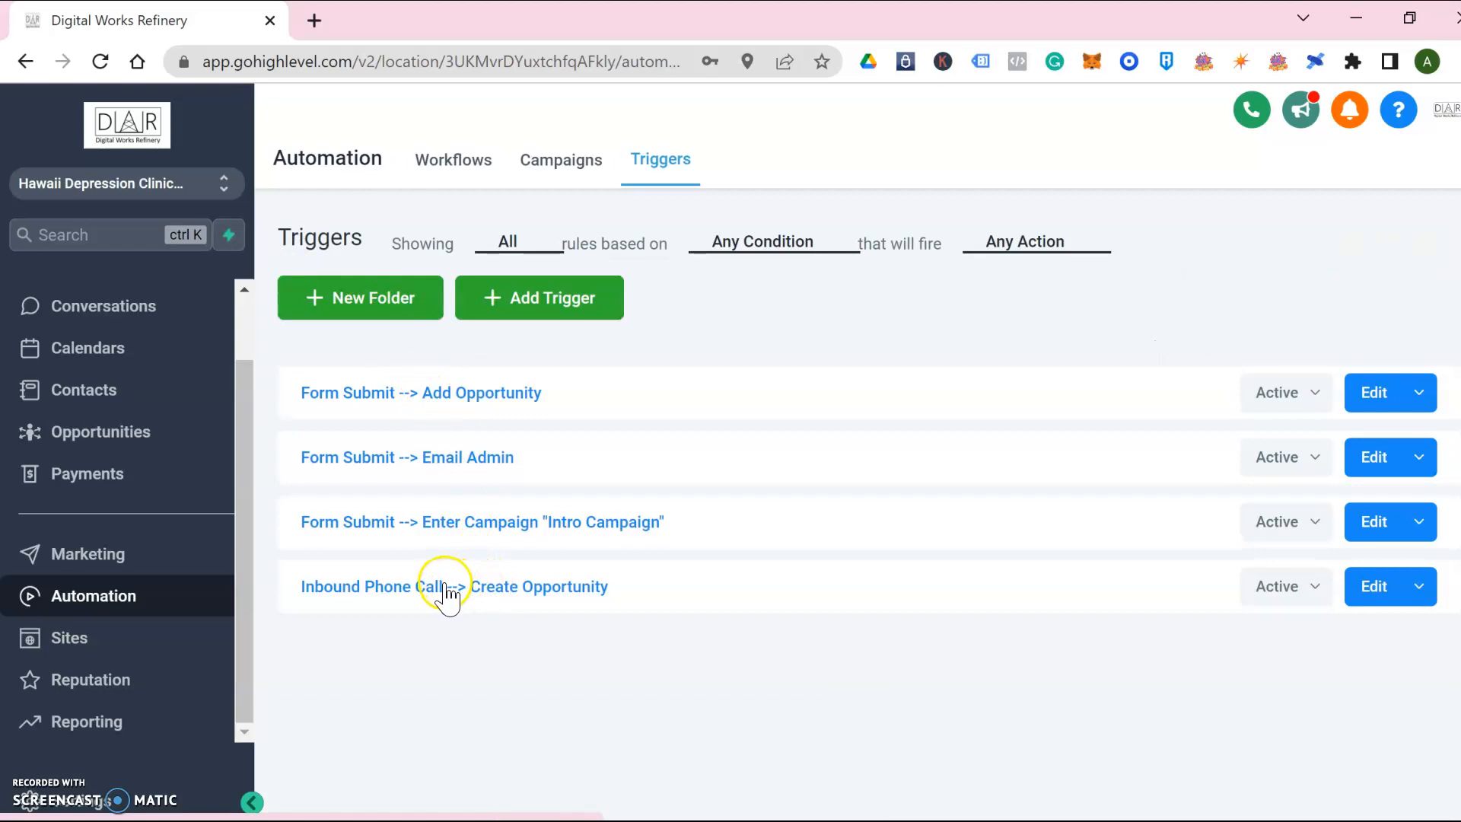
pyautogui.click(83, 431)
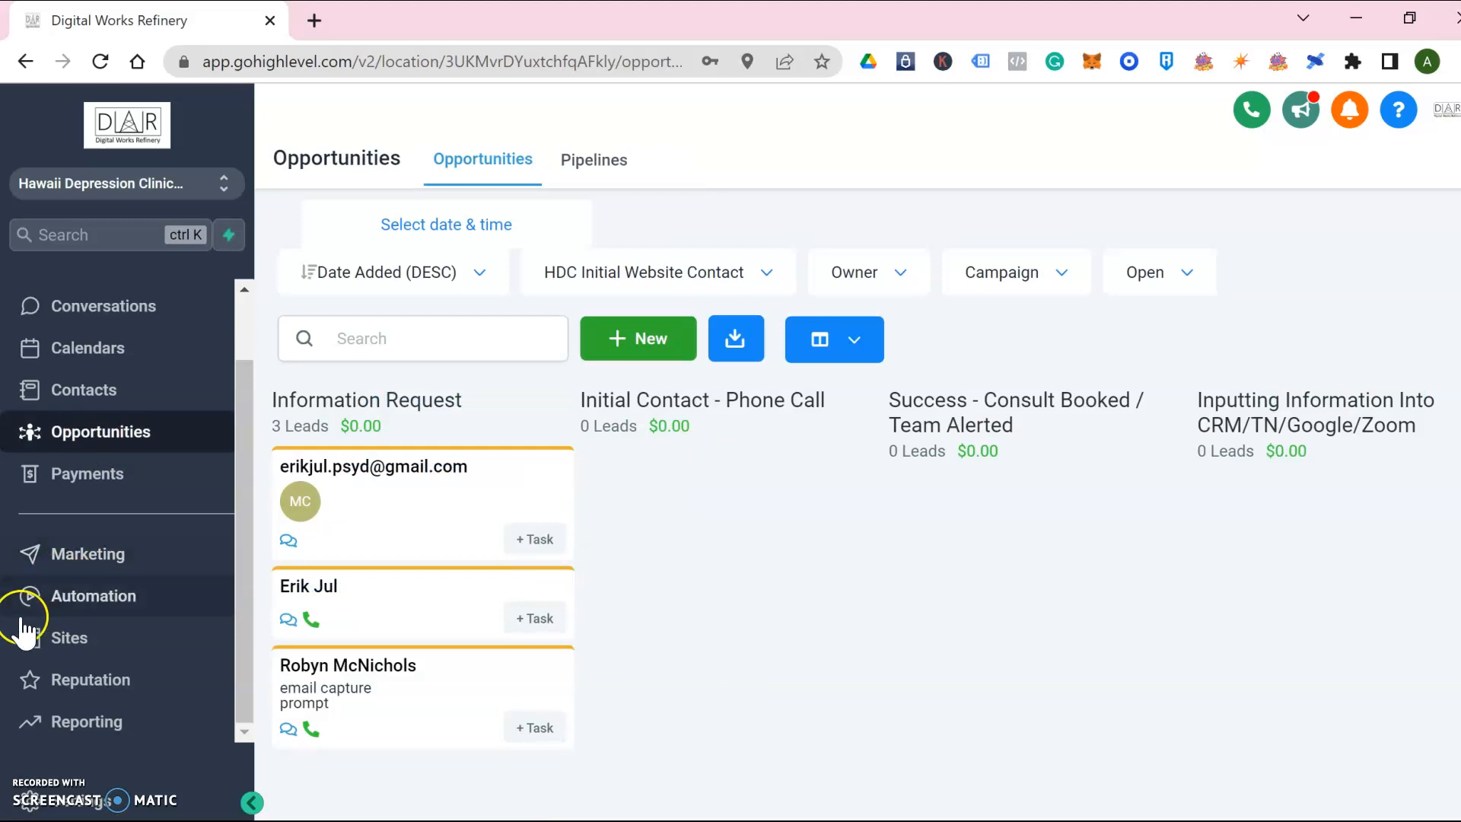
# View the Phone Numbers settings with the Twilio number and its forwarding number
pyautogui.click(97, 808)
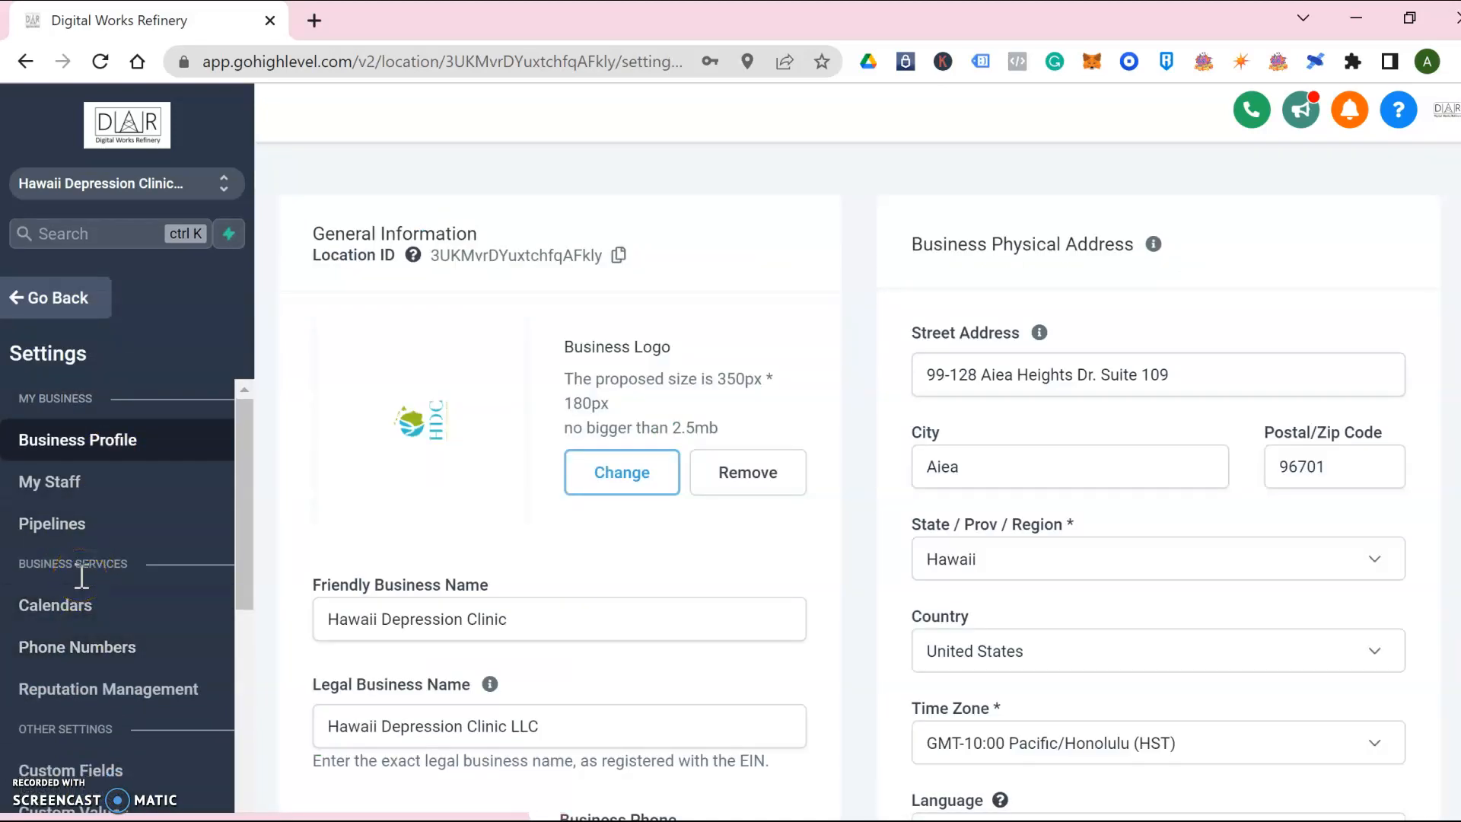
pyautogui.click(93, 652)
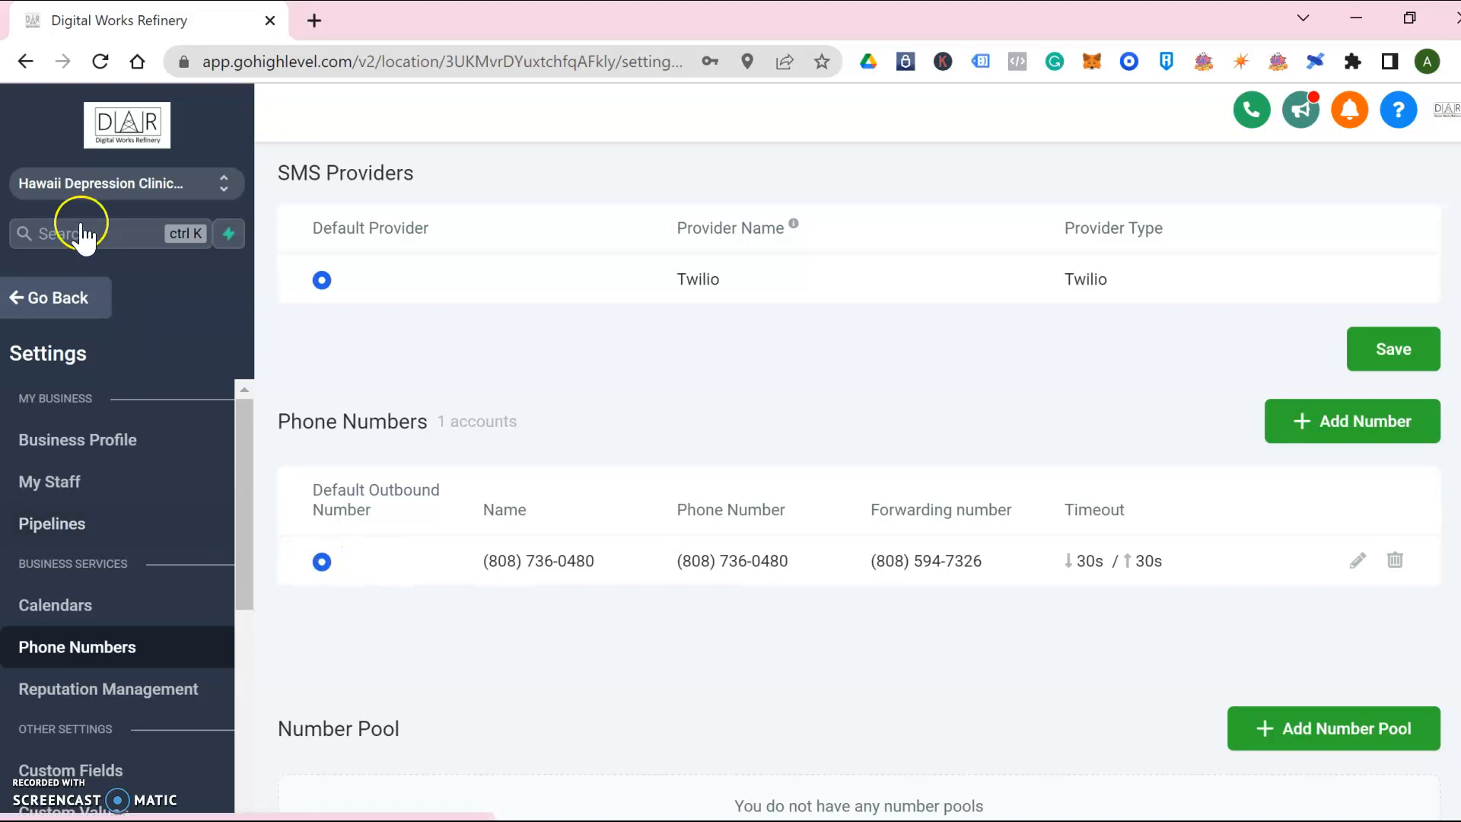
# Return to Opportunities and confirm the 'Inbound Call Received' card under Initial Contact - Phone Call
pyautogui.click(64, 297)
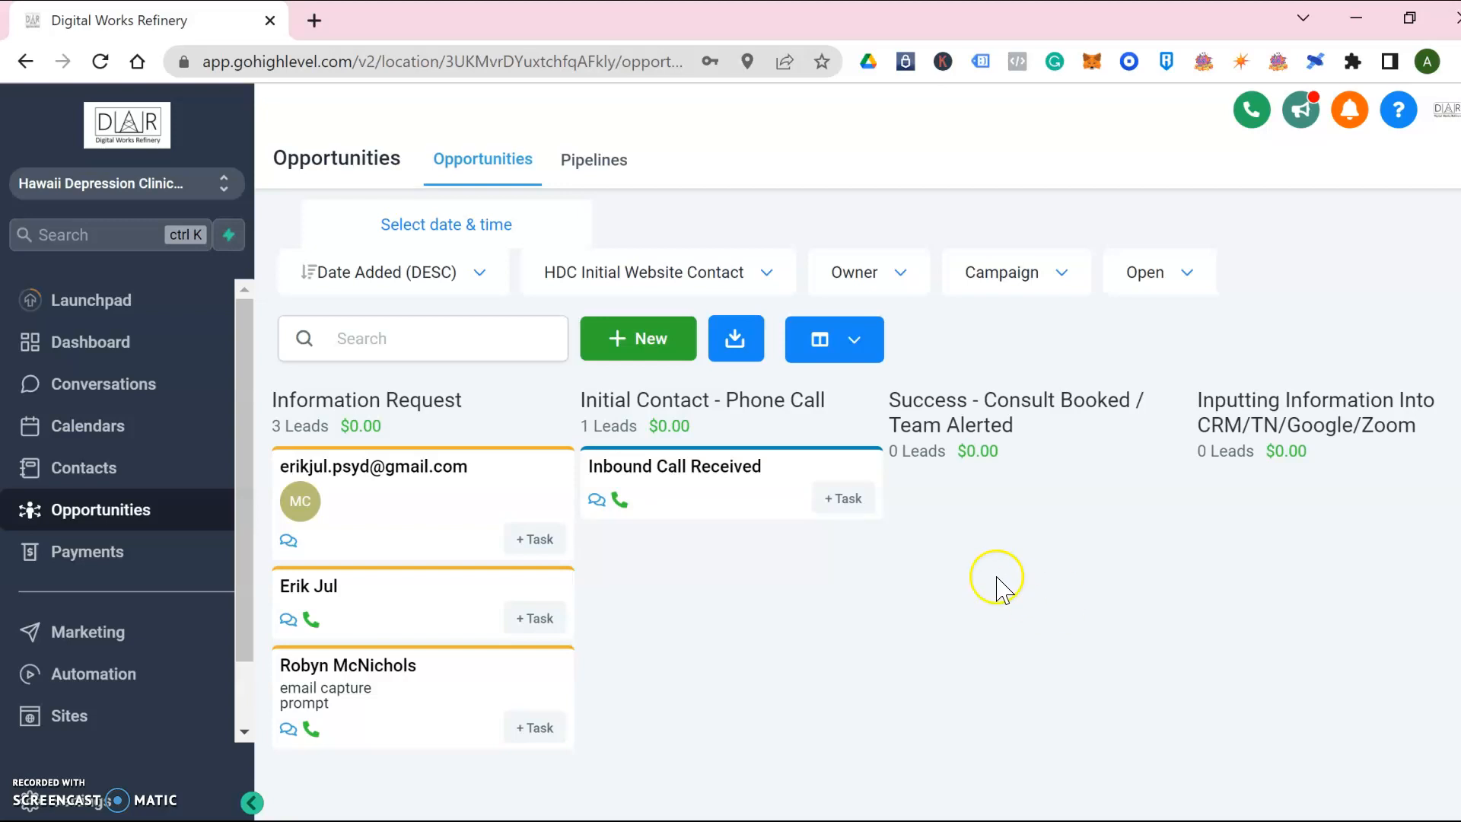
pyautogui.click(749, 471)
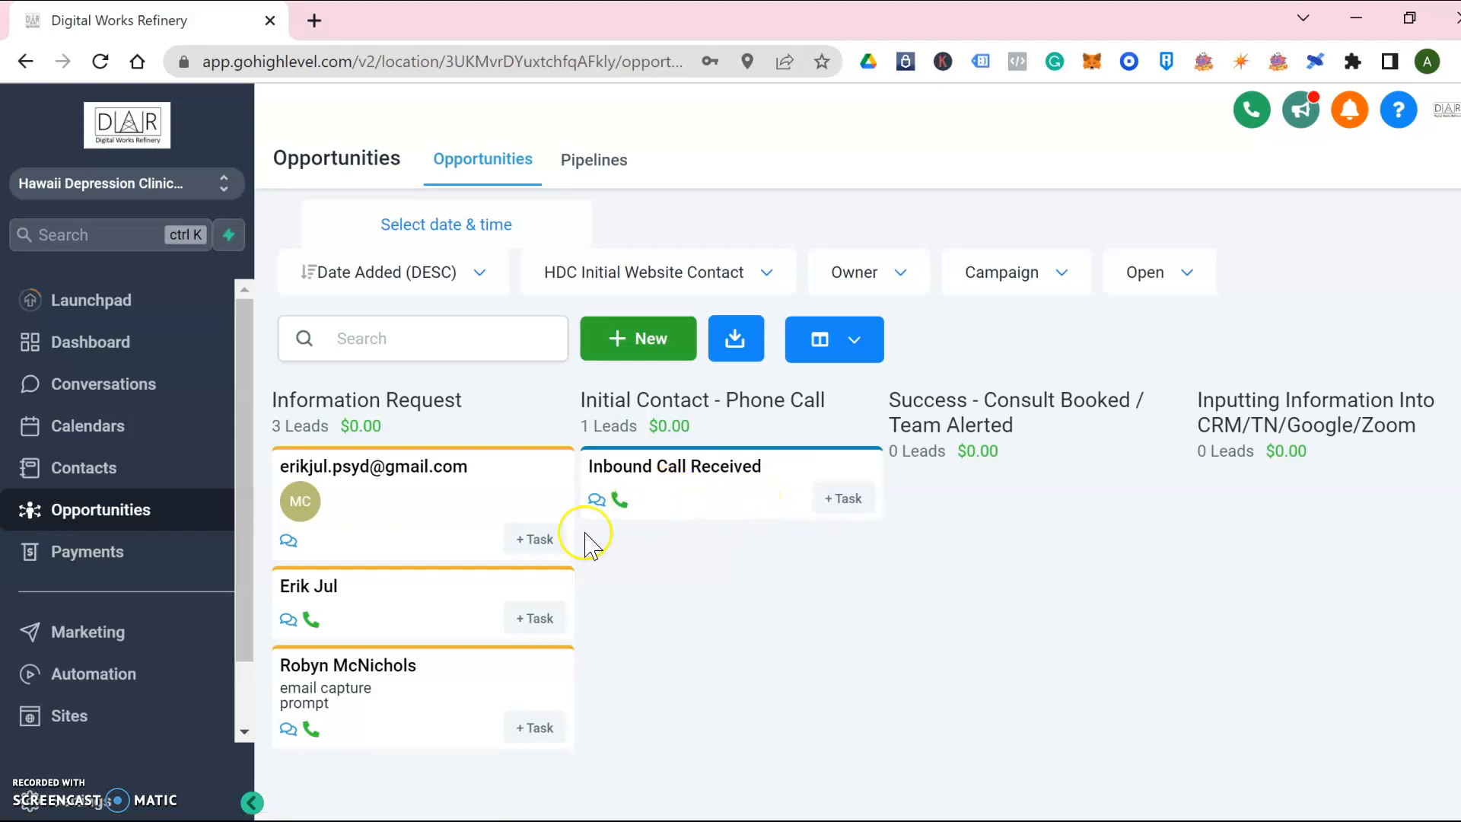
pyautogui.click(711, 507)
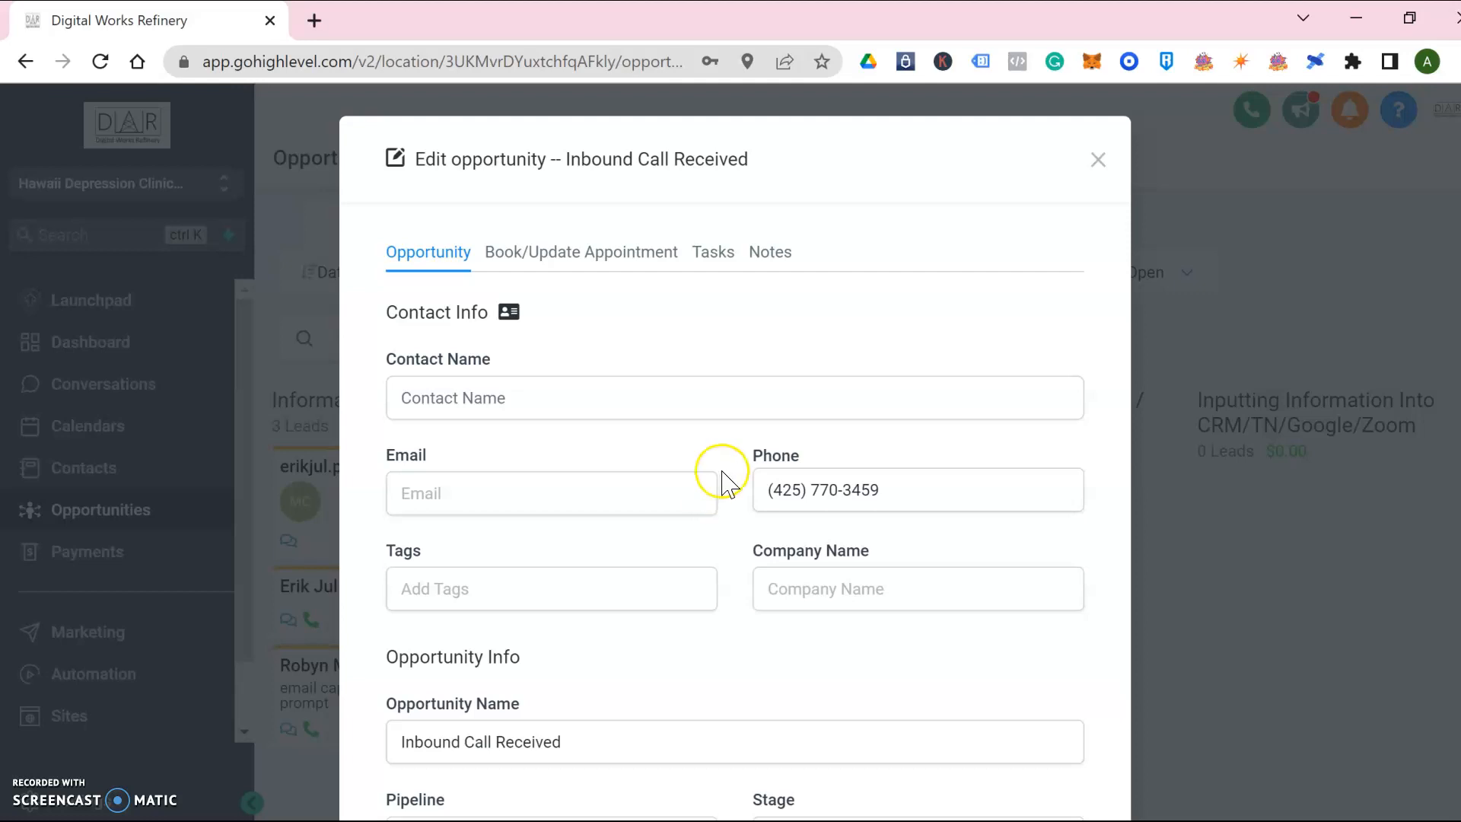
pyautogui.click(668, 404)
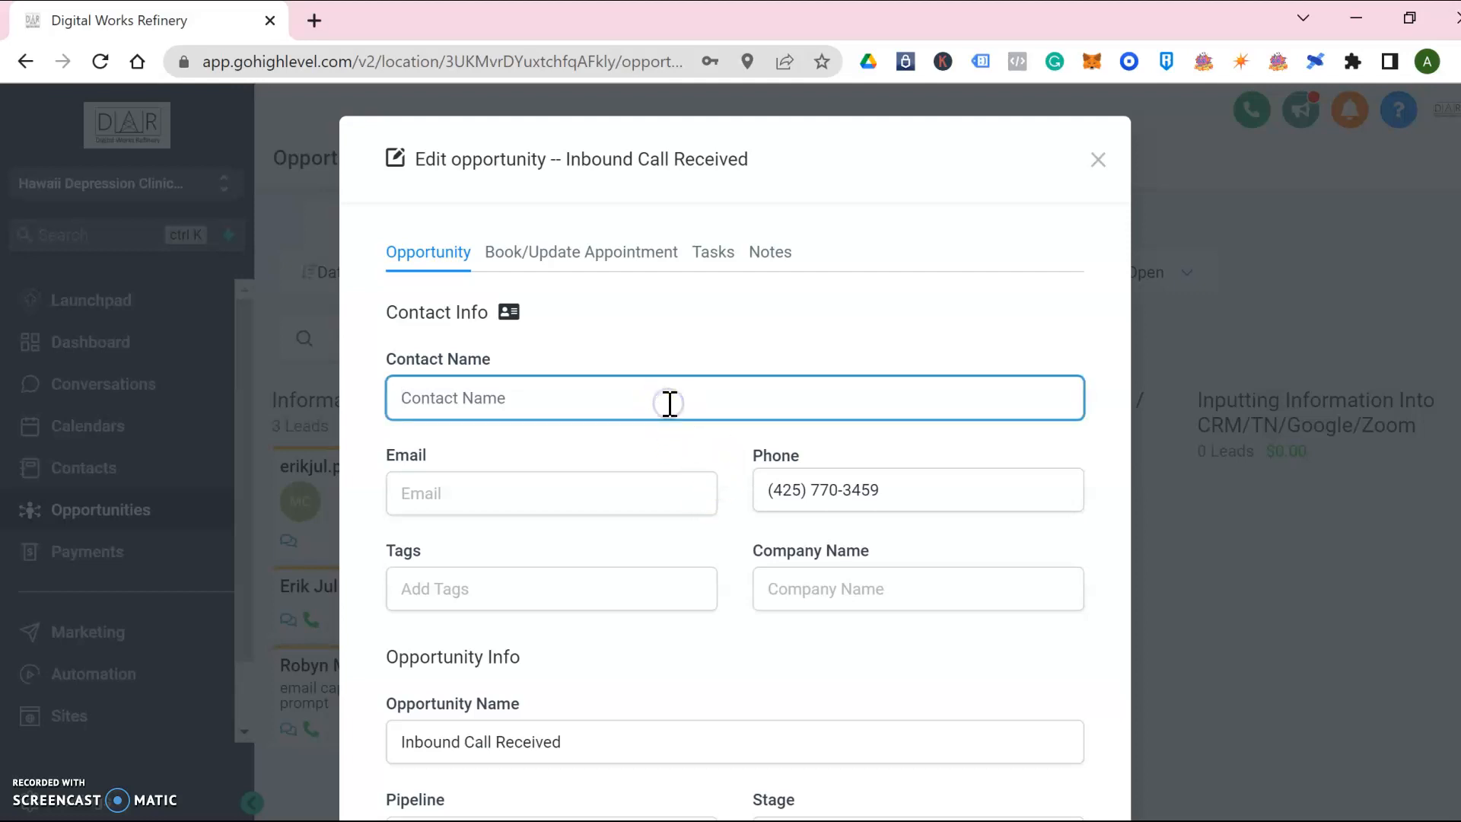
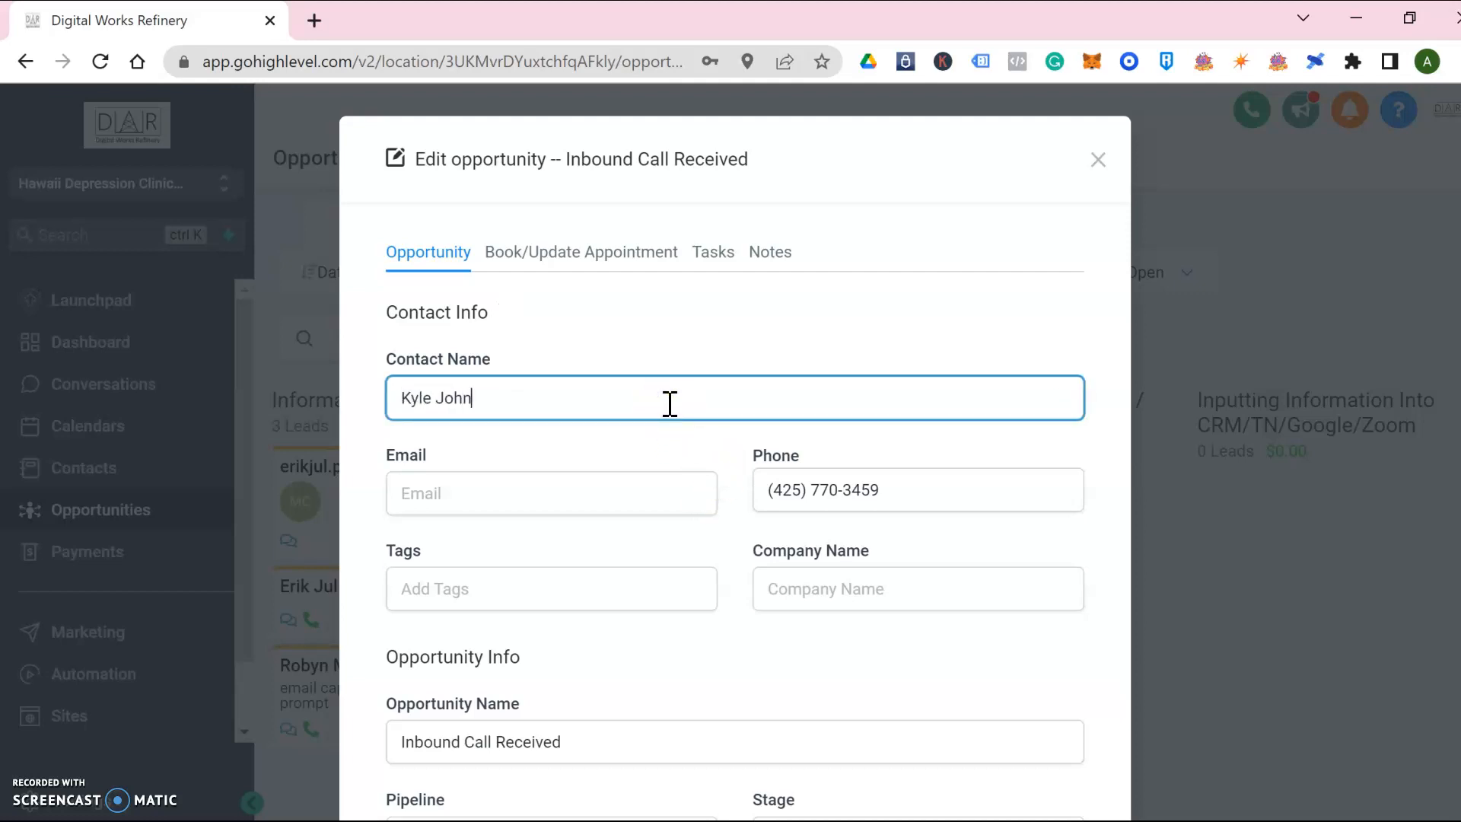
pyautogui.click(545, 498)
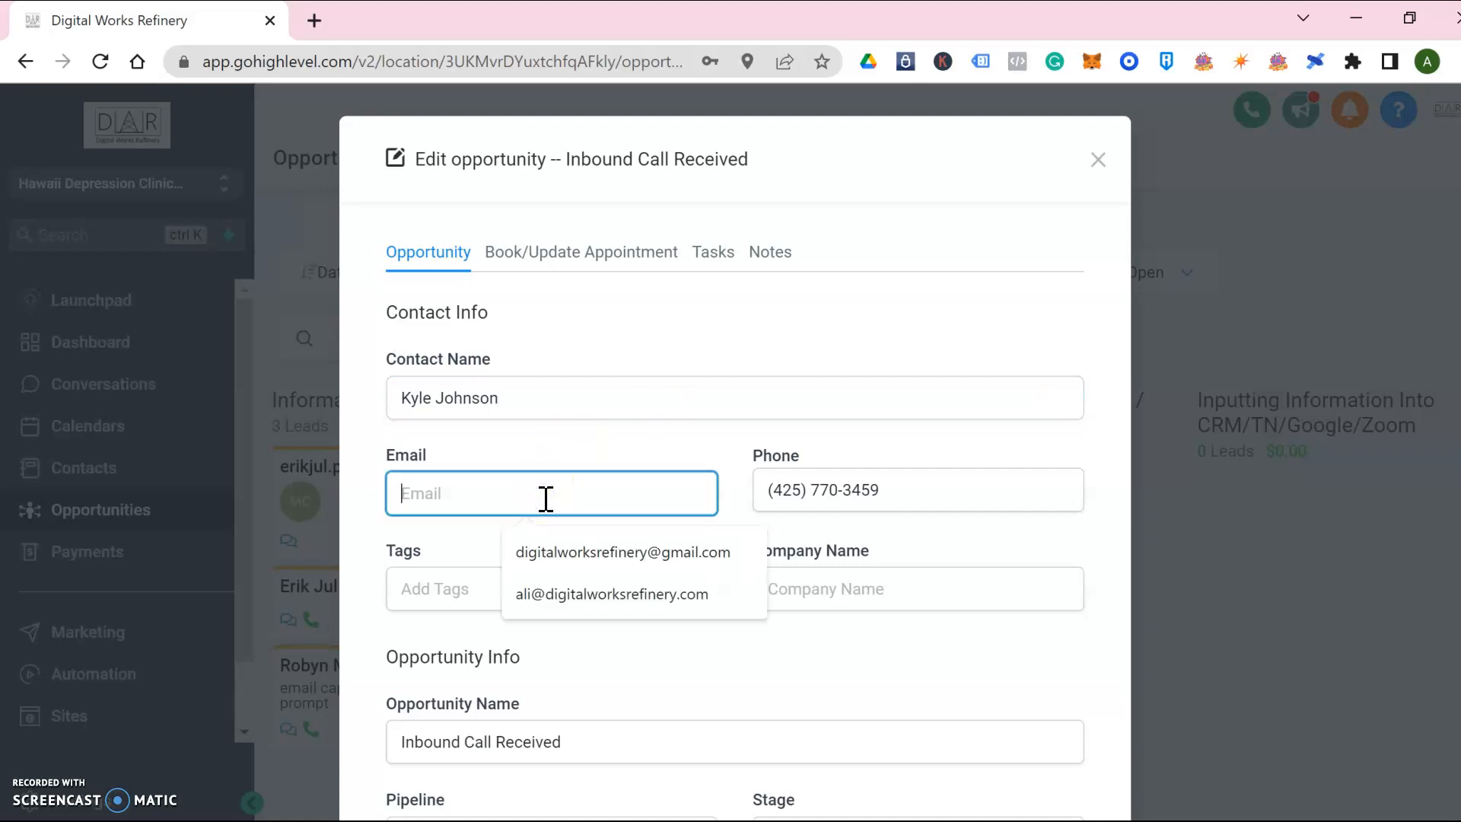
pyautogui.doubleClick(586, 465)
pyautogui.moveTo(530, 401); pyautogui.dragTo(292, 369)
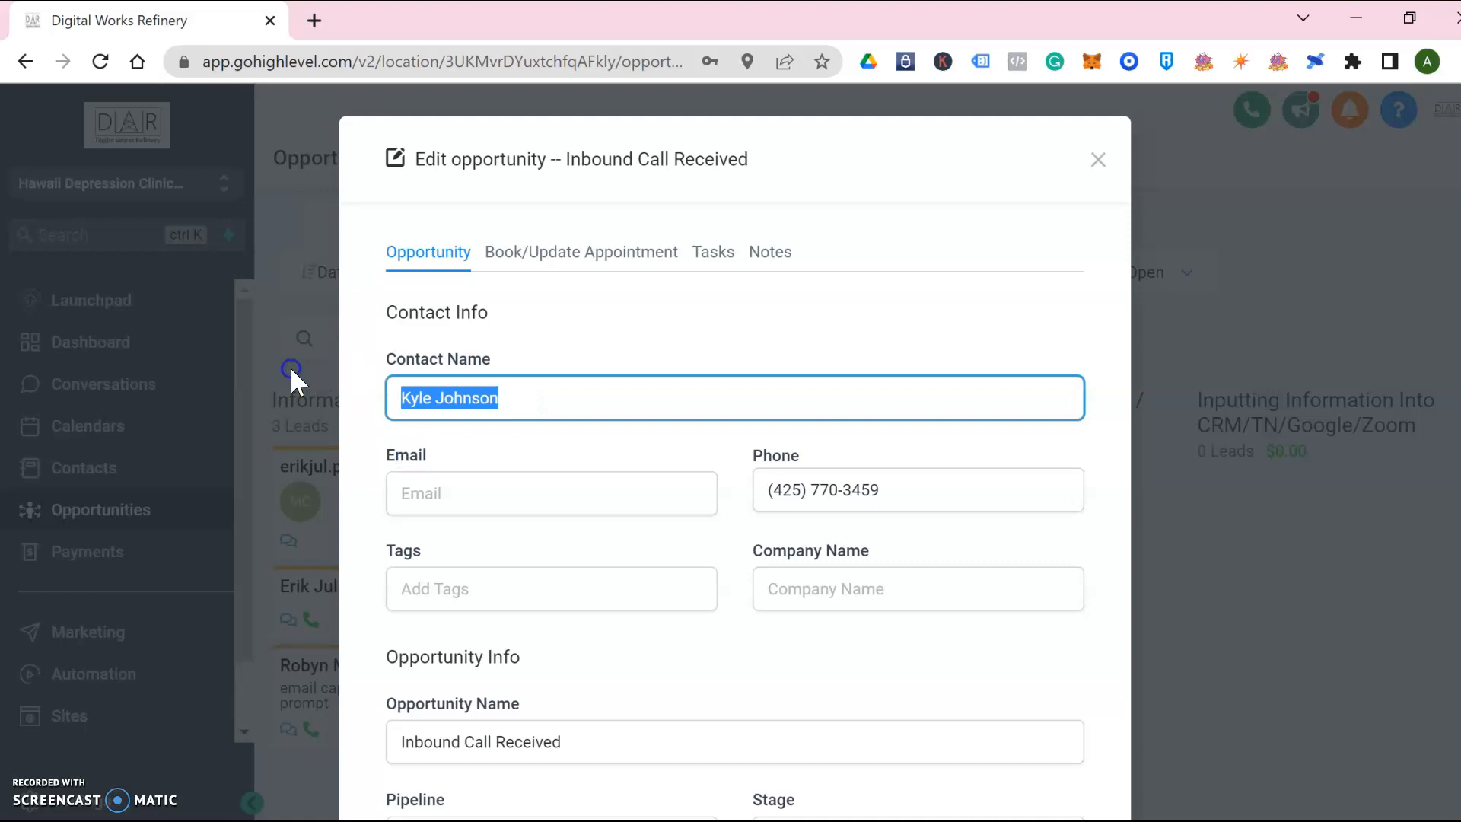
pyautogui.press('BackSpace')
pyautogui.scroll(-5, 769, 652)
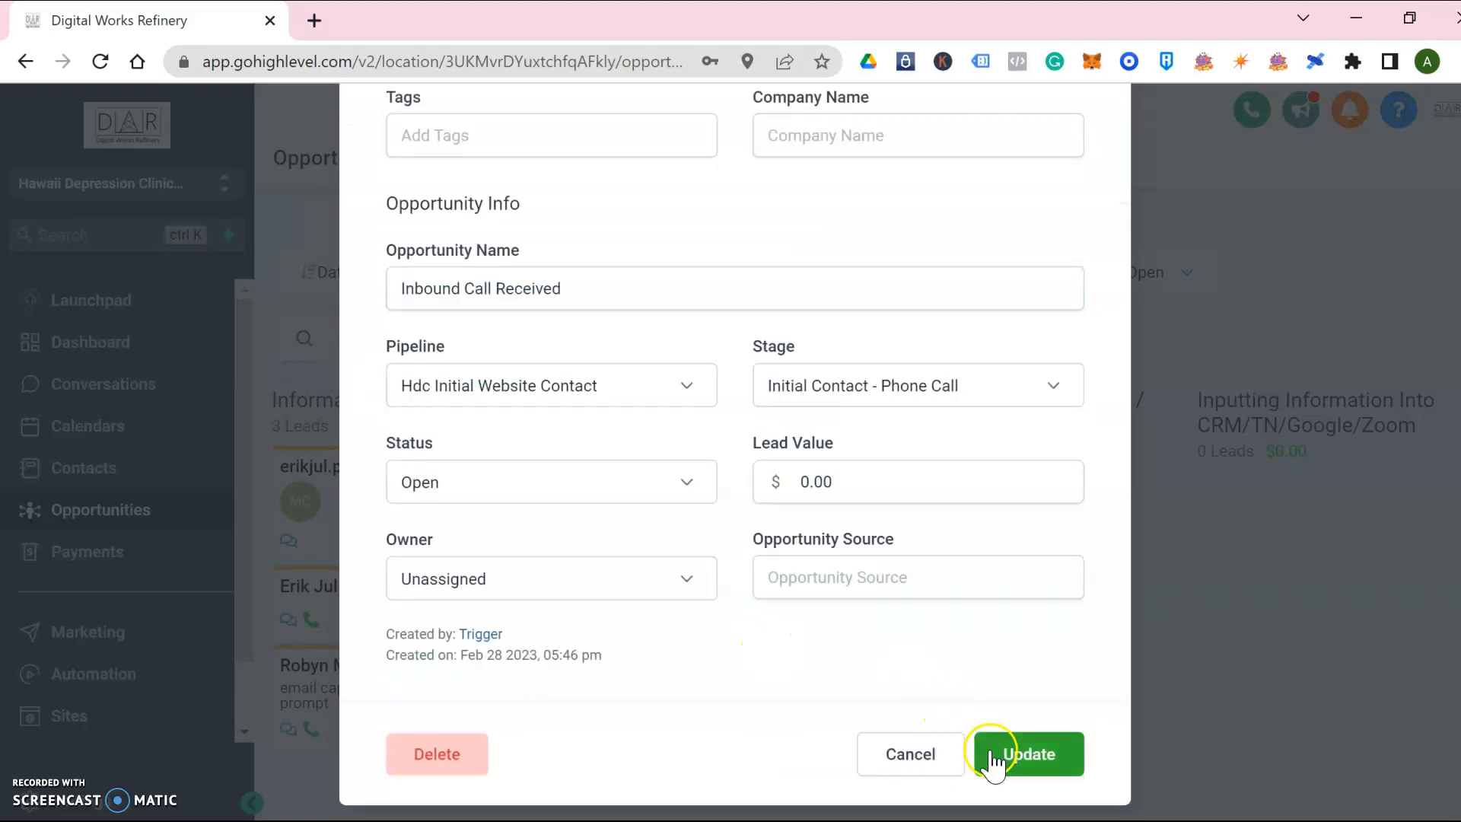
pyautogui.click(930, 770)
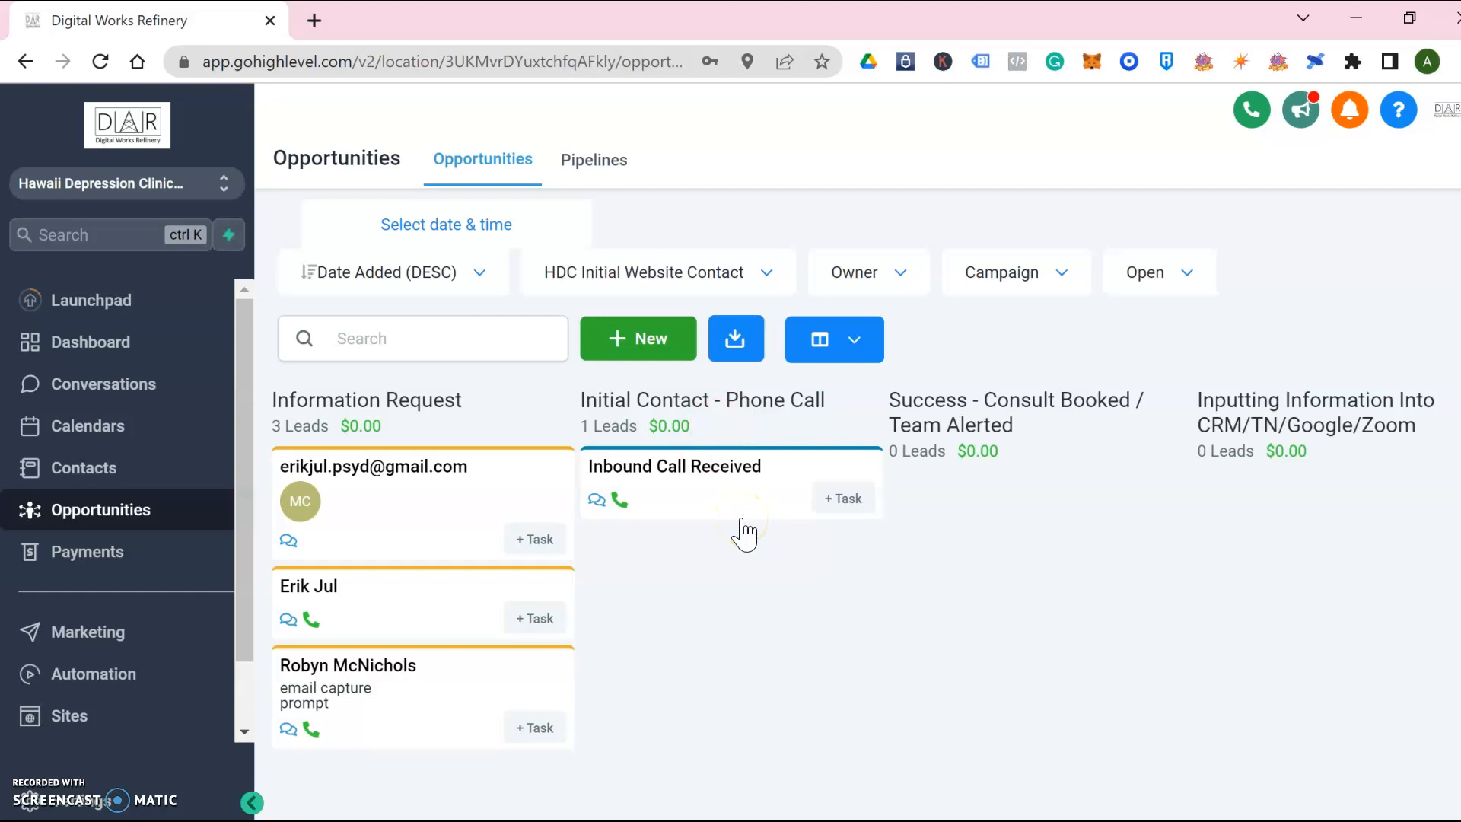
pyautogui.click(708, 504)
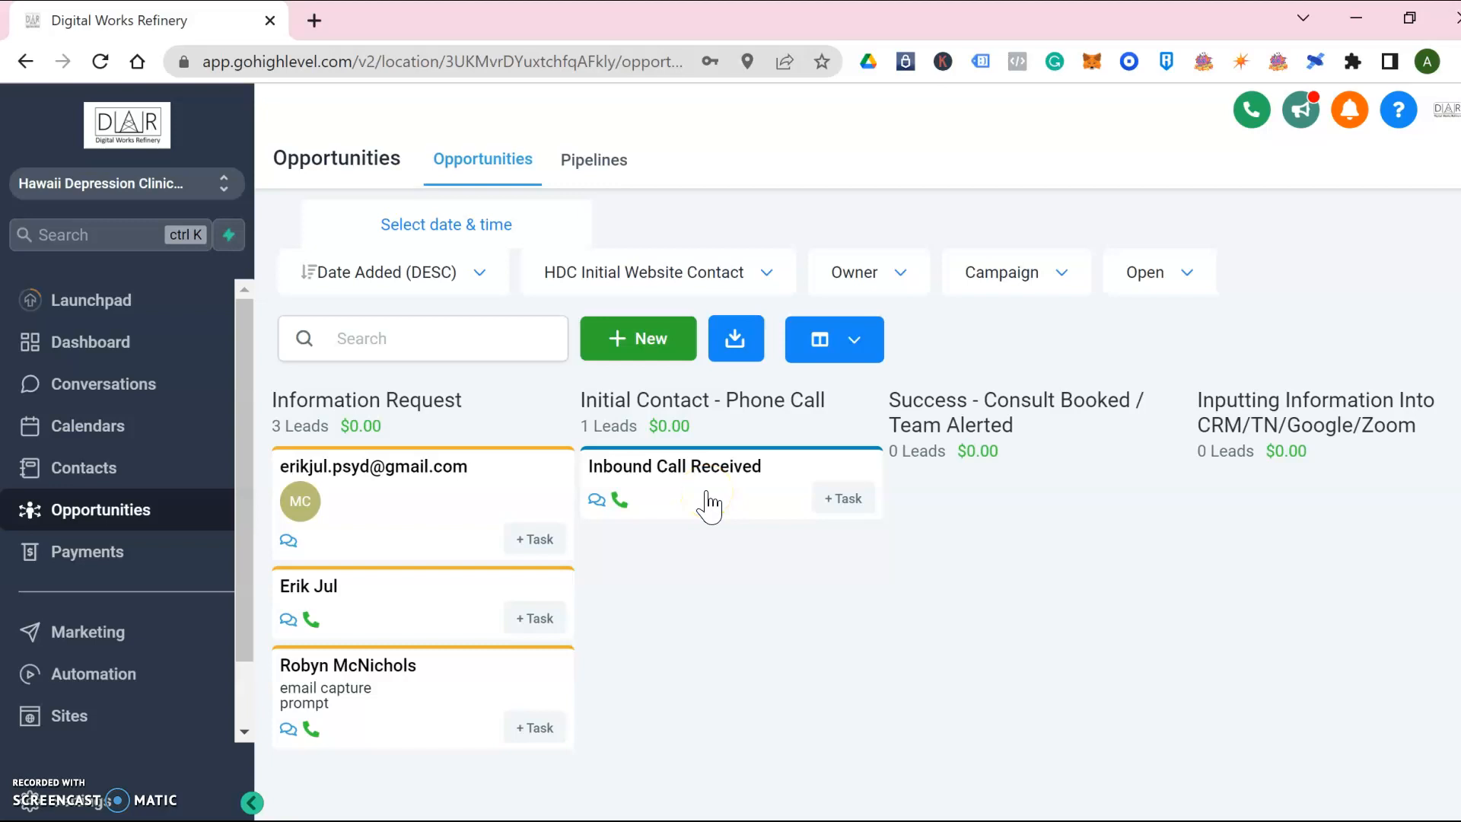